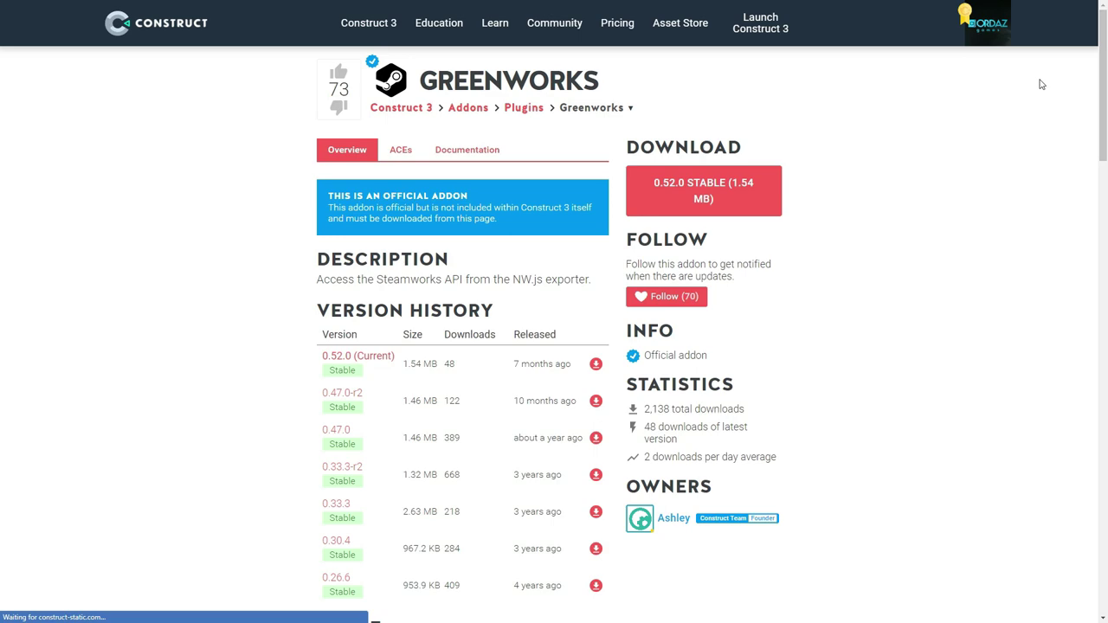
Download Steamworks SDK version 1.50 from the Steamworks SDK Releases page.
scroll(1068, 92, "down", 3)
scroll(1069, 92, "up", 2)
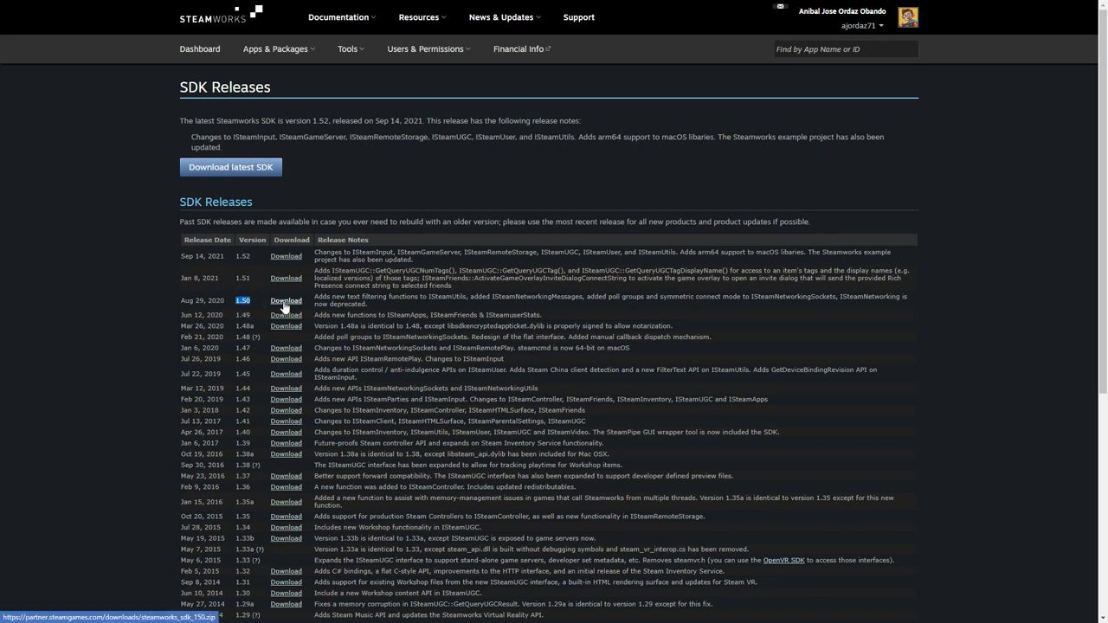
left_click(286, 302)
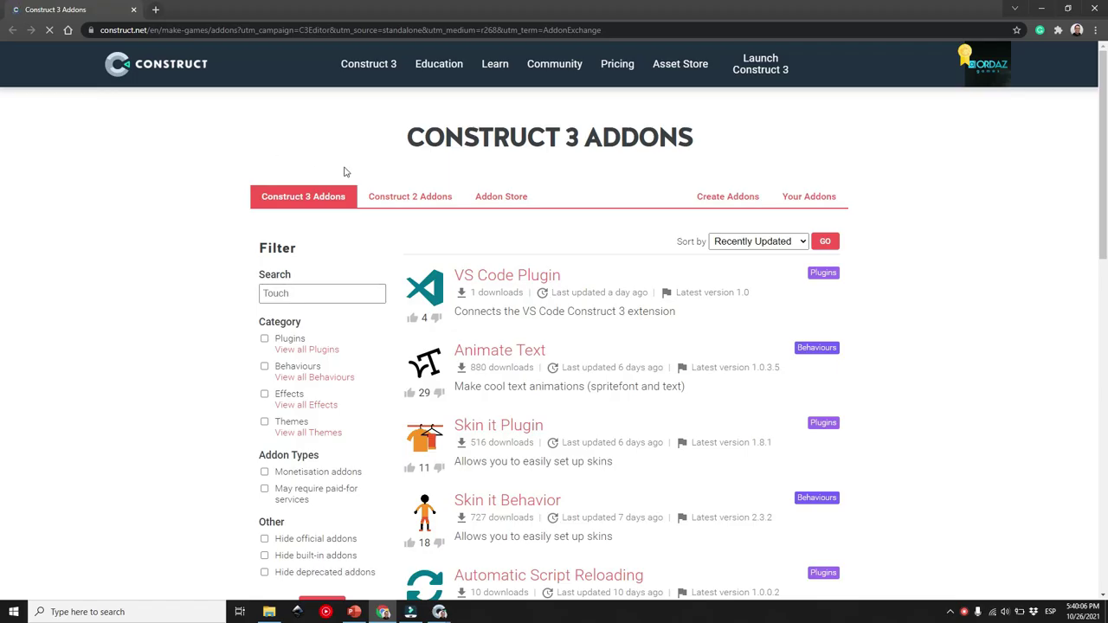
Search the Construct 3 addons for greenworks, open the official Greenworks addon and download its 0.52.0 stable version.
left_click(322, 297)
type("gree")
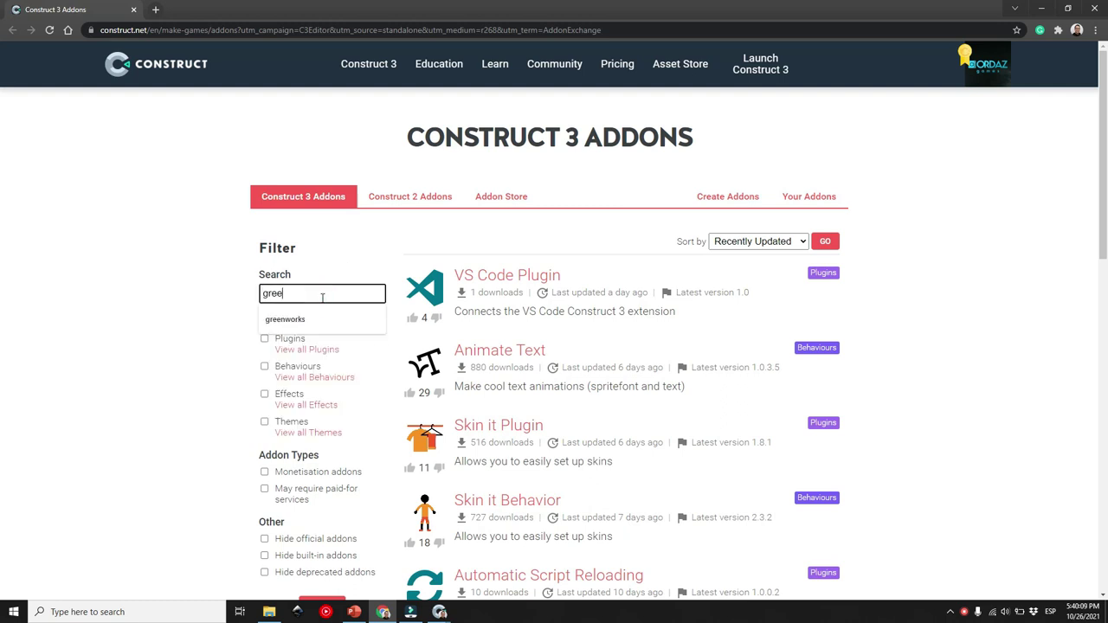
key("Down")
key("Return")
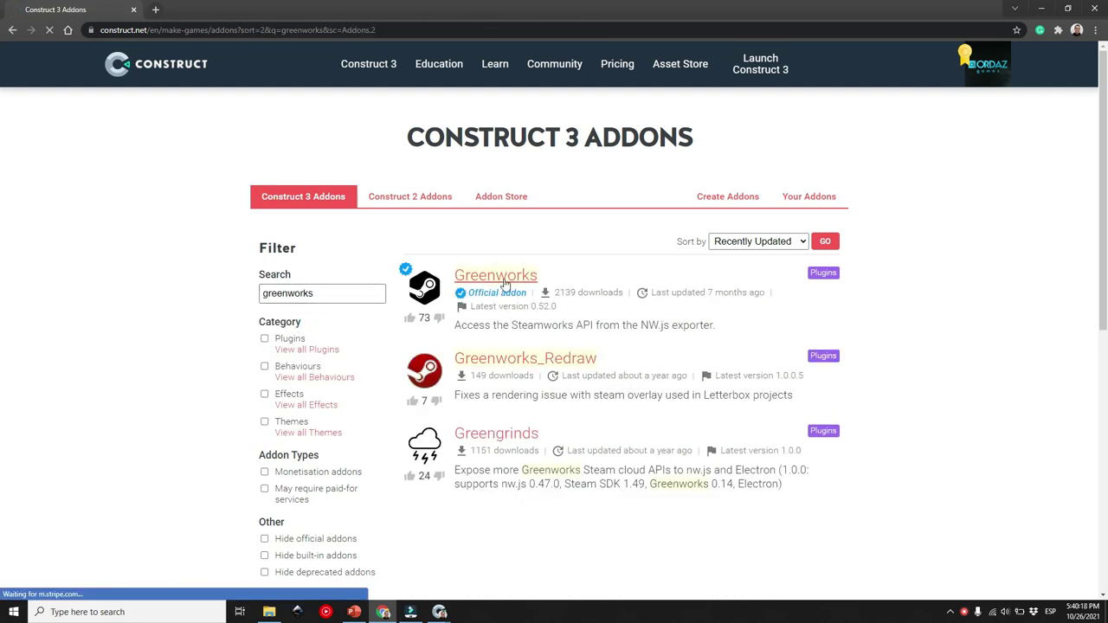
left_click(494, 276)
left_click(702, 225)
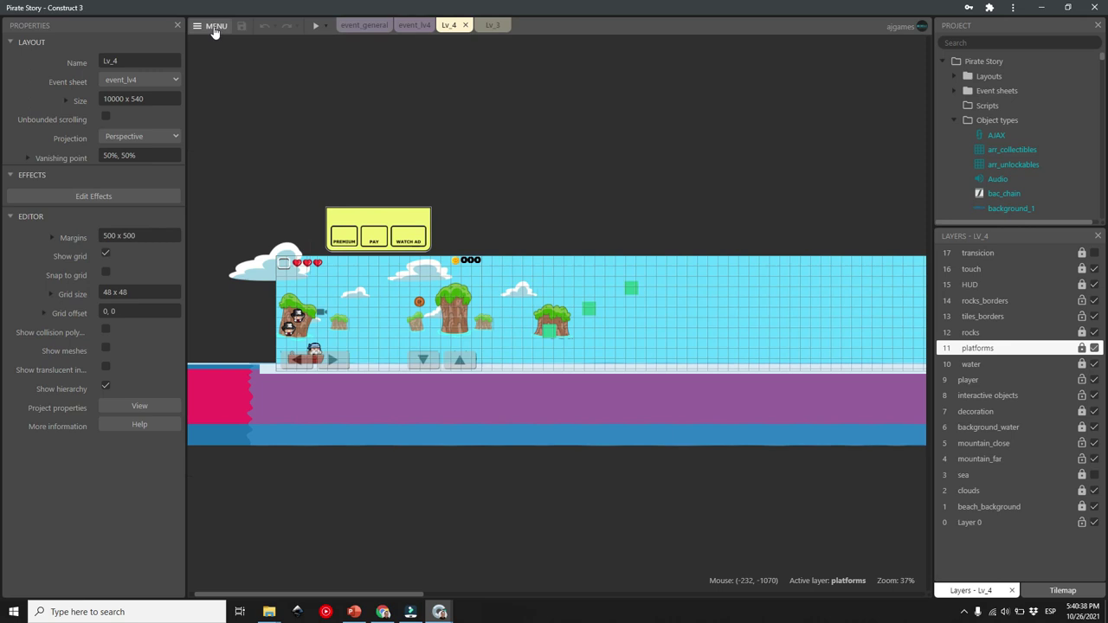
In Construct 3, install the Greenworks addon from greenworks-0.52.0-stable (1).c3addon in Downloads, updating the installed copy.
left_click(212, 26)
mouse_move(259, 86)
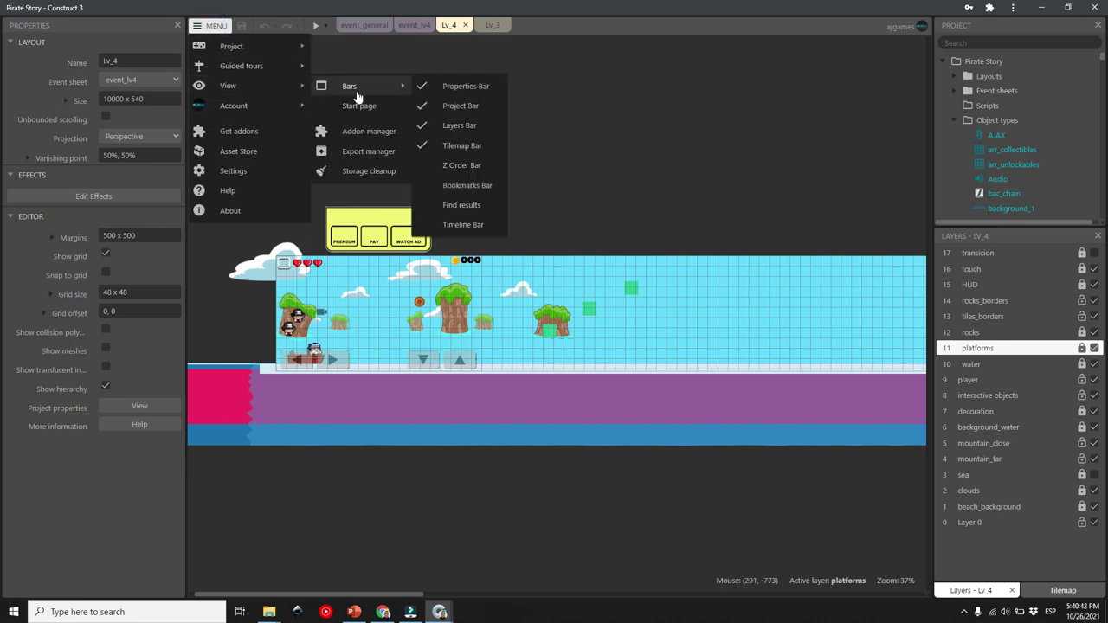
left_click(373, 138)
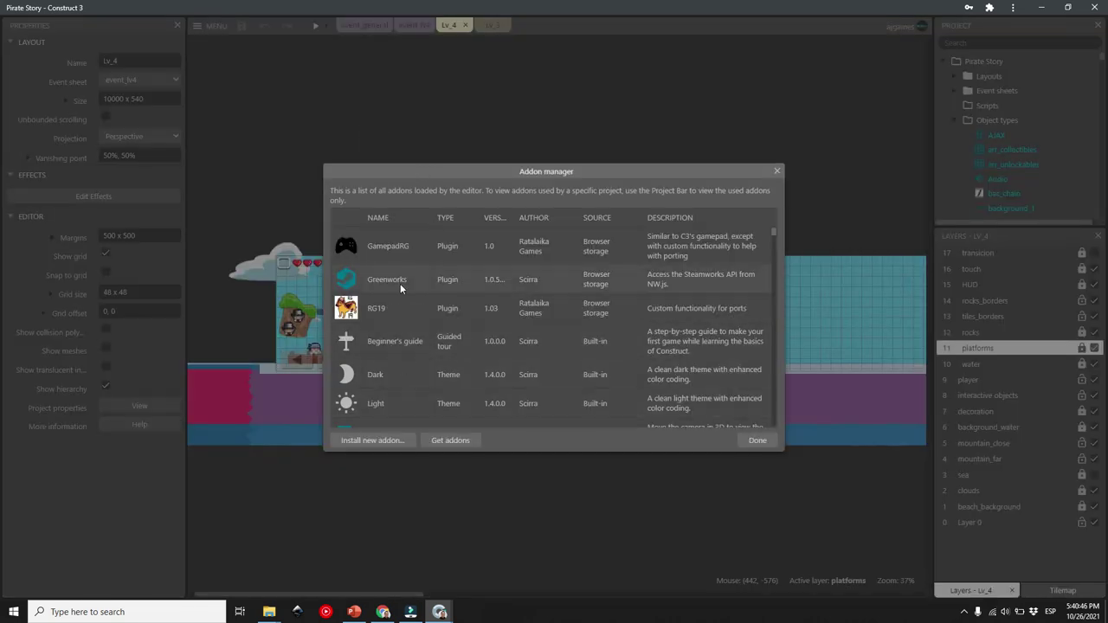
left_click(375, 443)
scroll(546, 191, "up", 3)
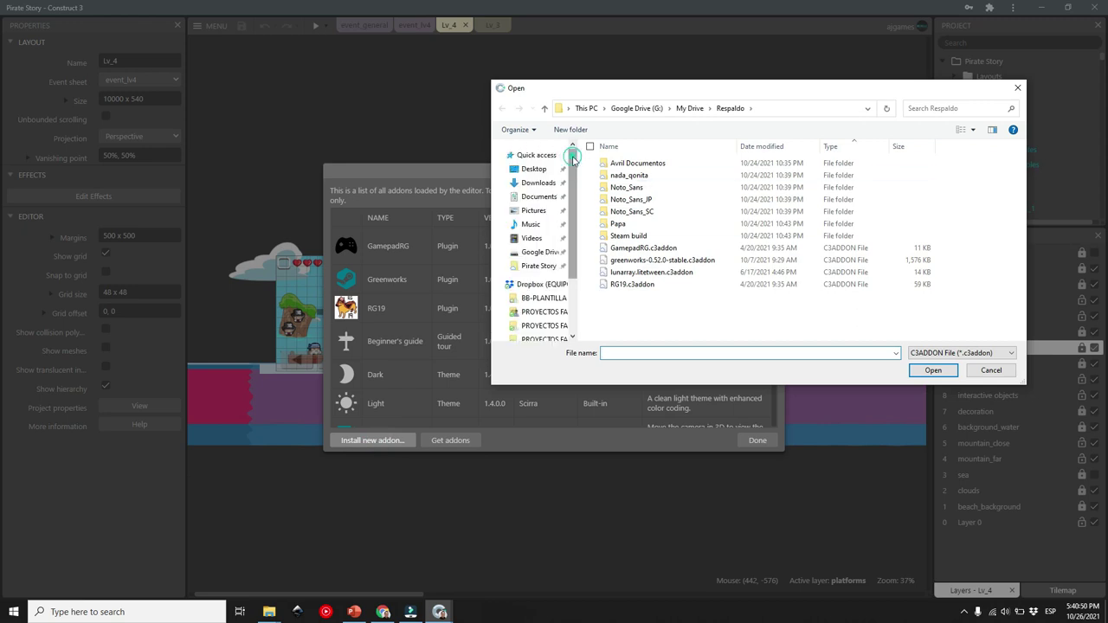
left_click(535, 182)
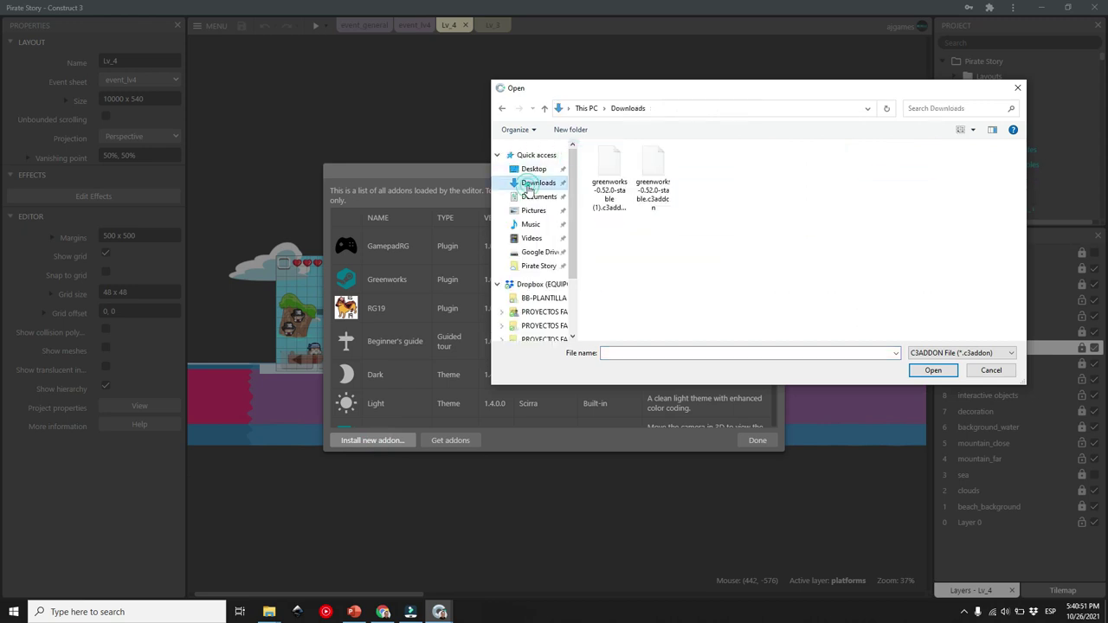
double_click(610, 186)
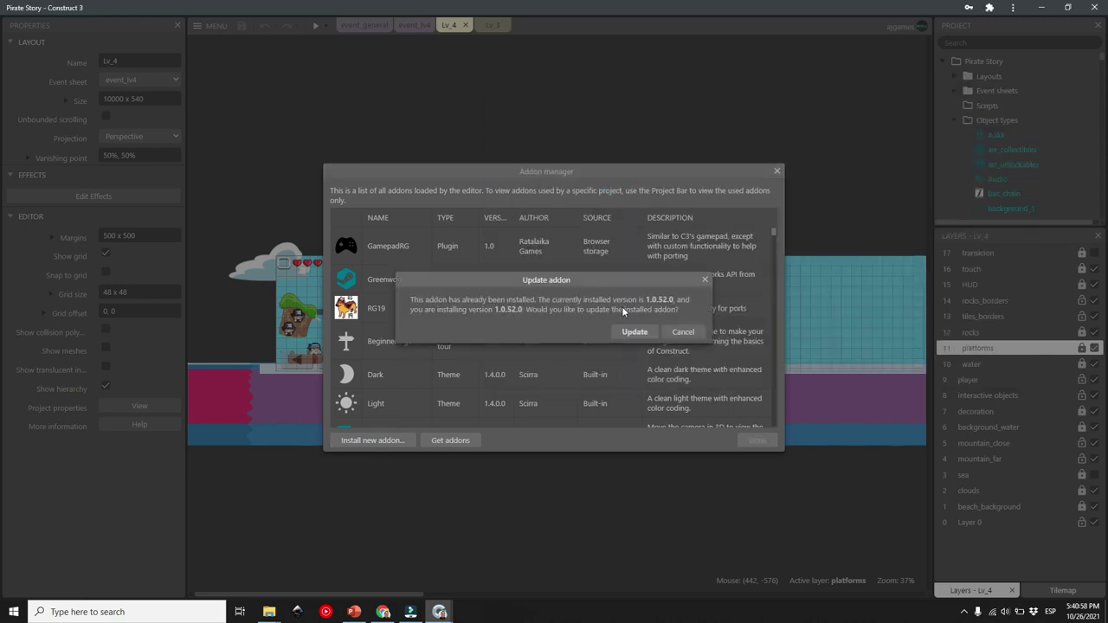
left_click(635, 332)
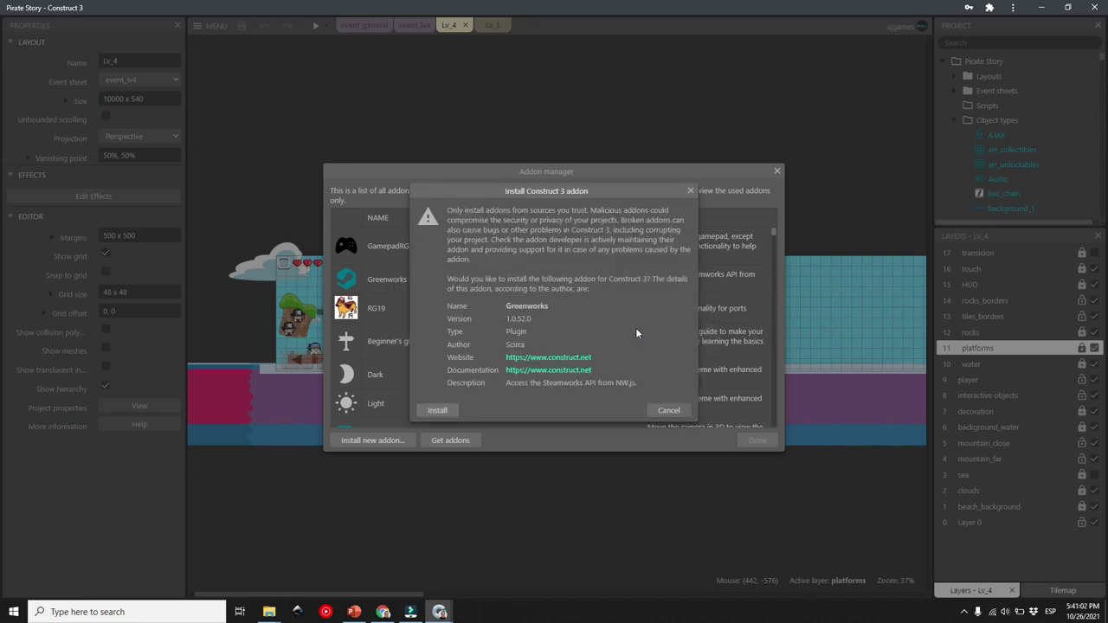
left_click(438, 410)
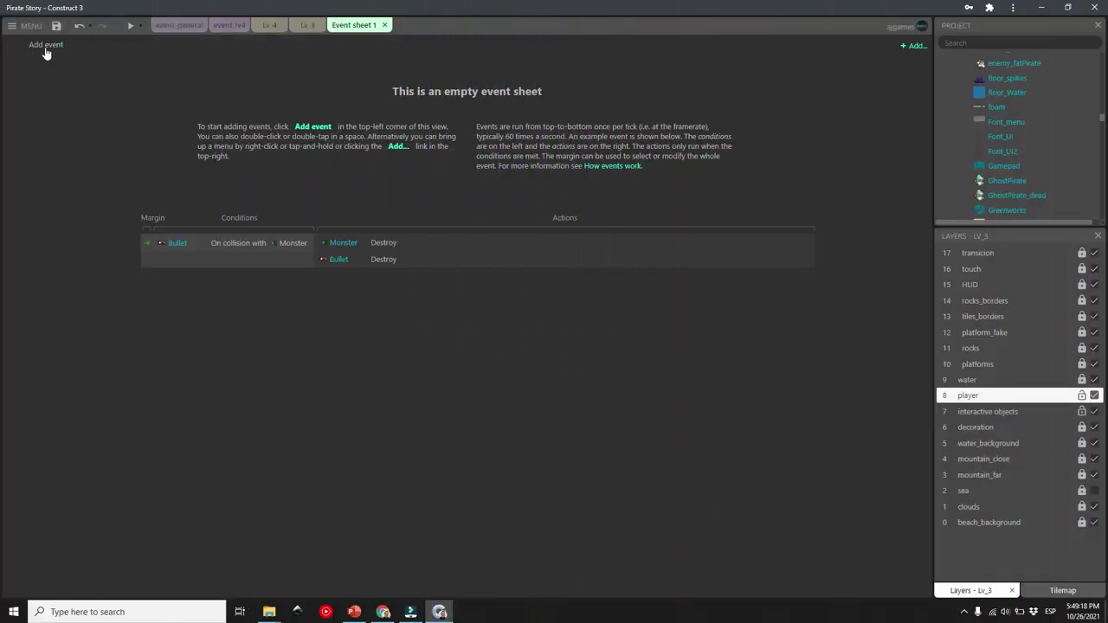
Add a System event to the empty event sheet that checks whether the coins variable is greater than or equal to 100.
left_click(46, 48)
double_click(414, 227)
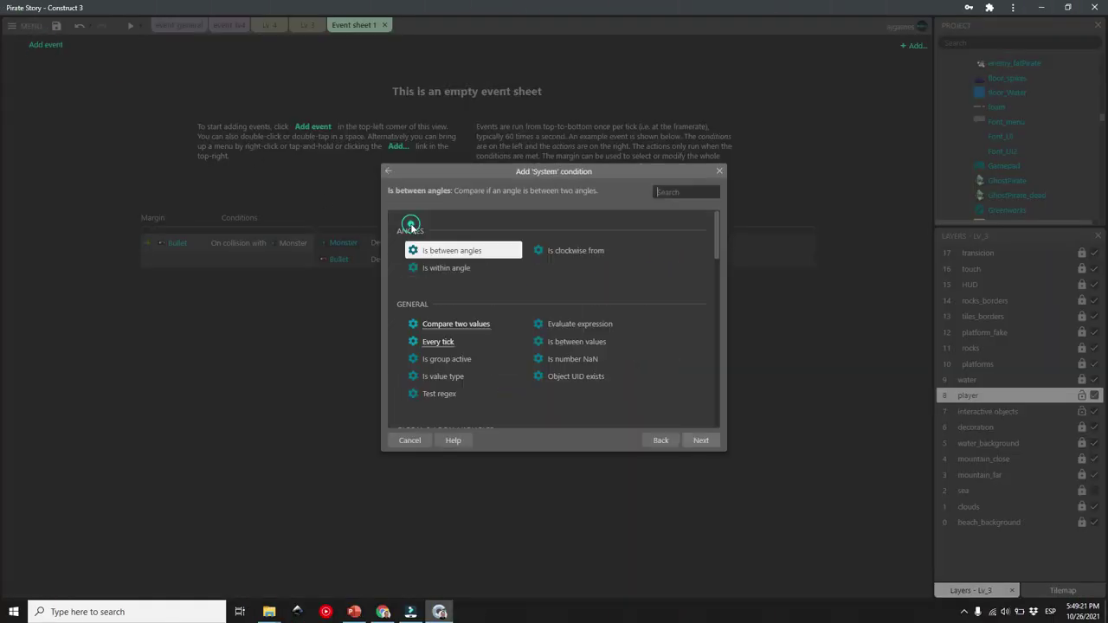
scroll(516, 291, "down", 2)
scroll(516, 291, "down", 1)
double_click(450, 278)
left_click(520, 293)
left_click(468, 303)
left_click(507, 316)
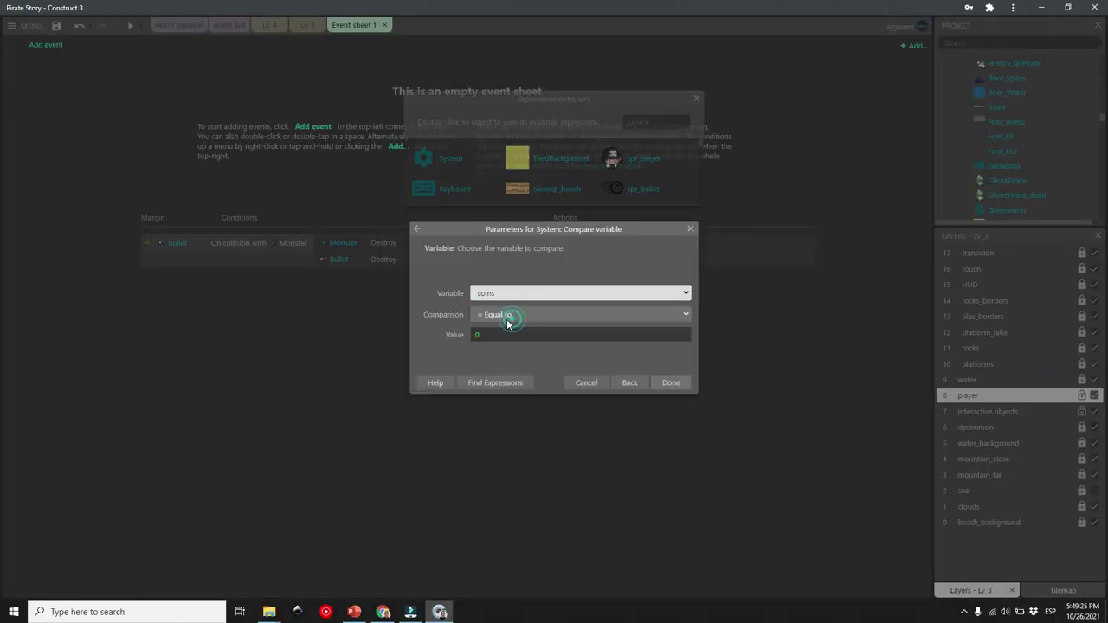
left_click(509, 379)
left_click(477, 334)
type("100")
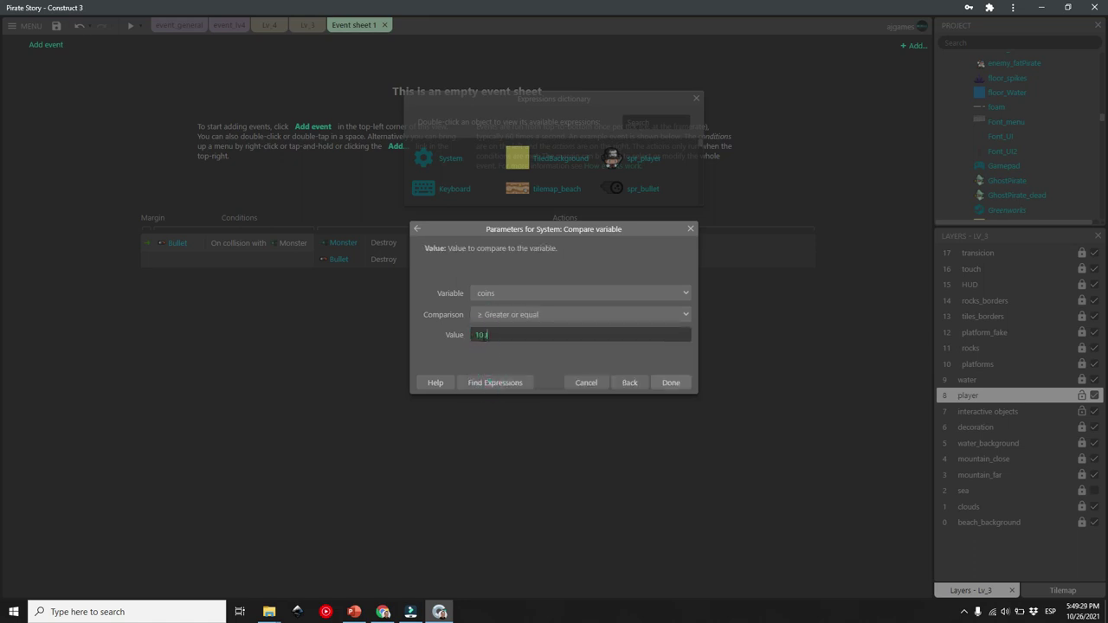
key("Return")
Add a Greenworks Activate achievement action with the achievement "ach_01" to the coins event.
left_click(232, 49)
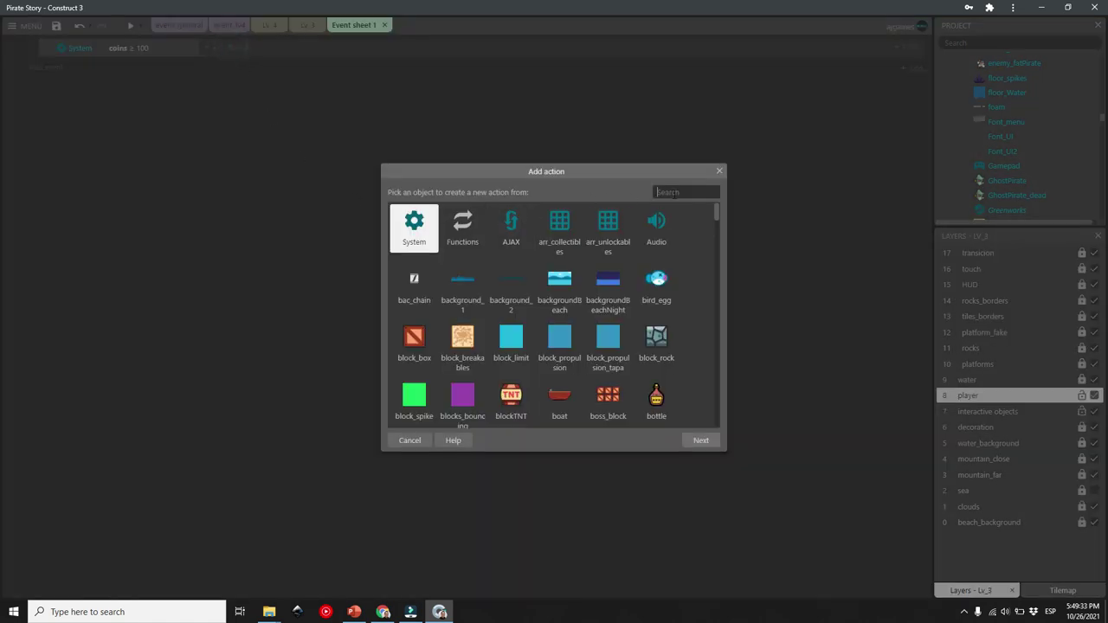
left_click(674, 192)
type("gre")
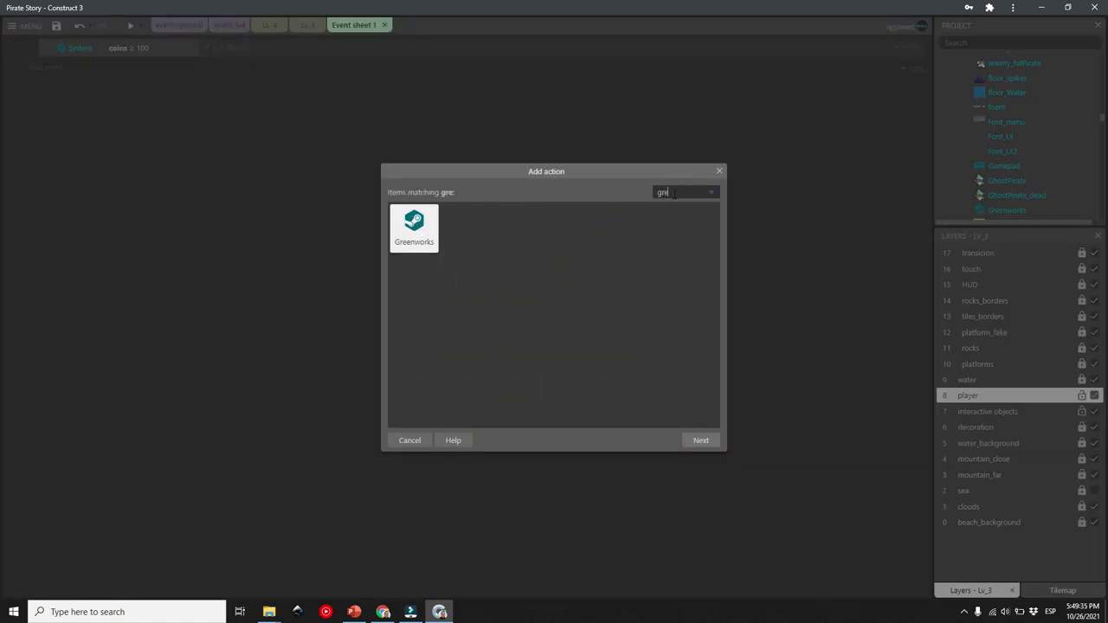
double_click(420, 230)
double_click(465, 251)
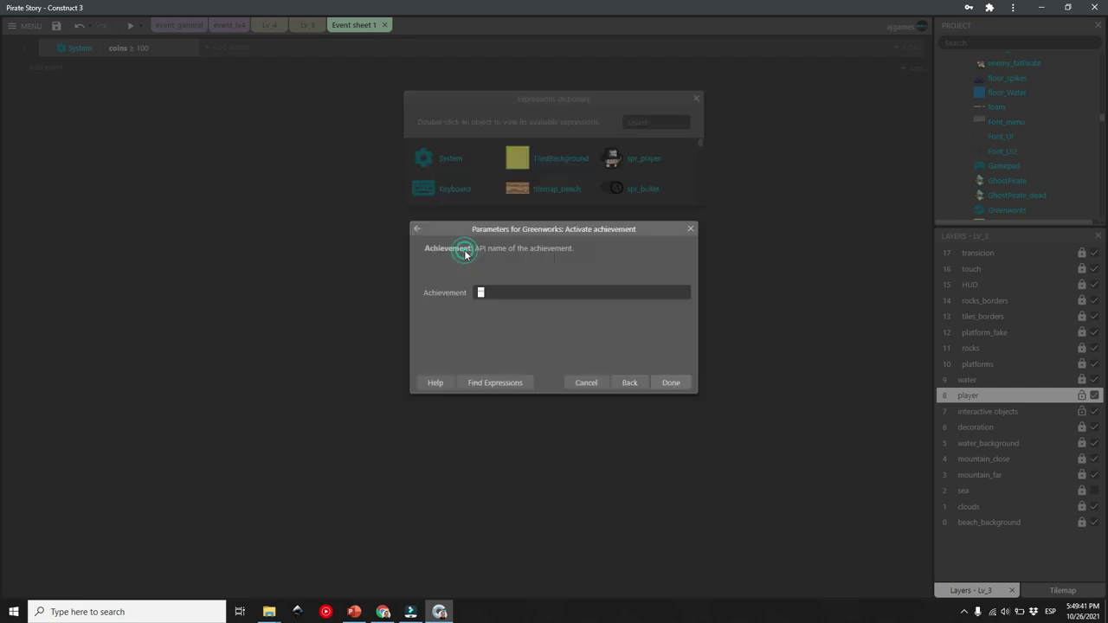
left_click(522, 291)
left_click(669, 383)
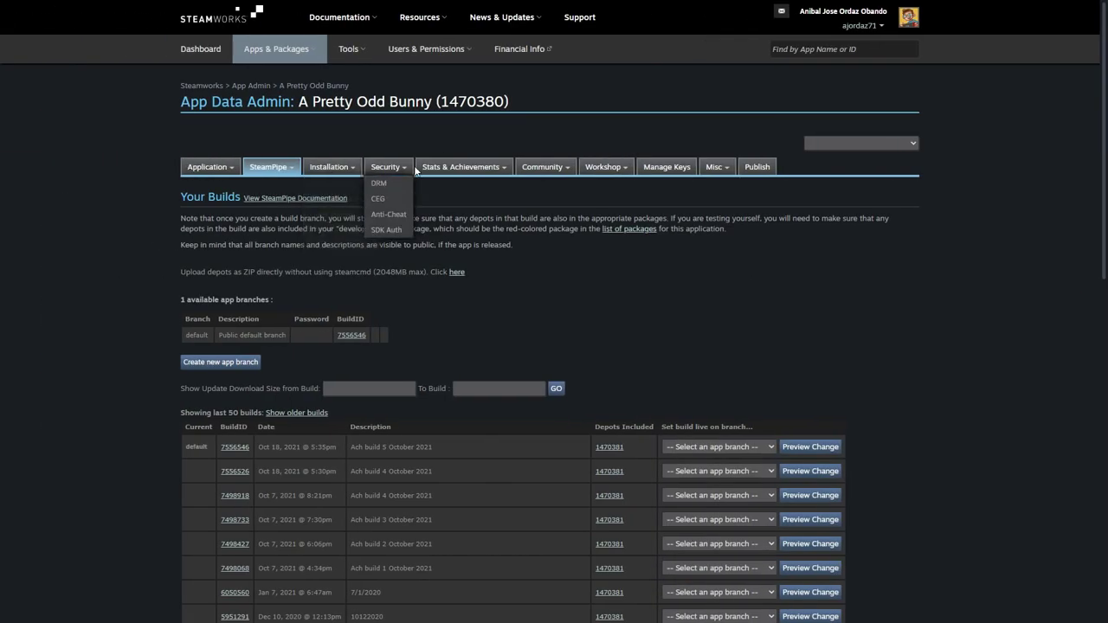
In Steamworks, create a new achievement for A Pretty Odd Bunny with the API name ach_01.
mouse_move(492, 169)
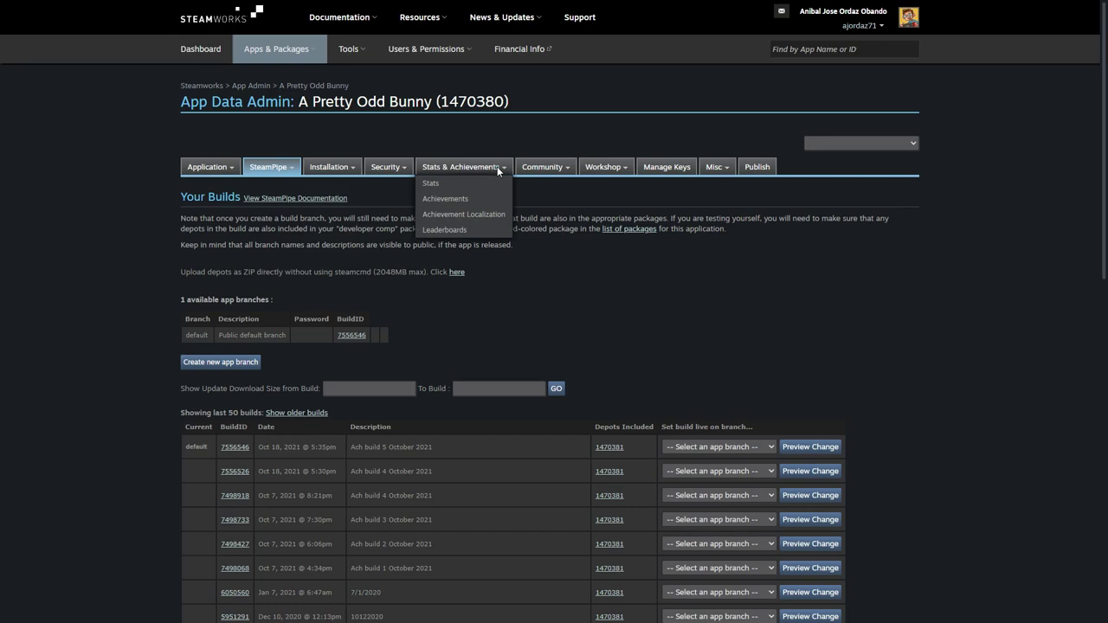
left_click(443, 200)
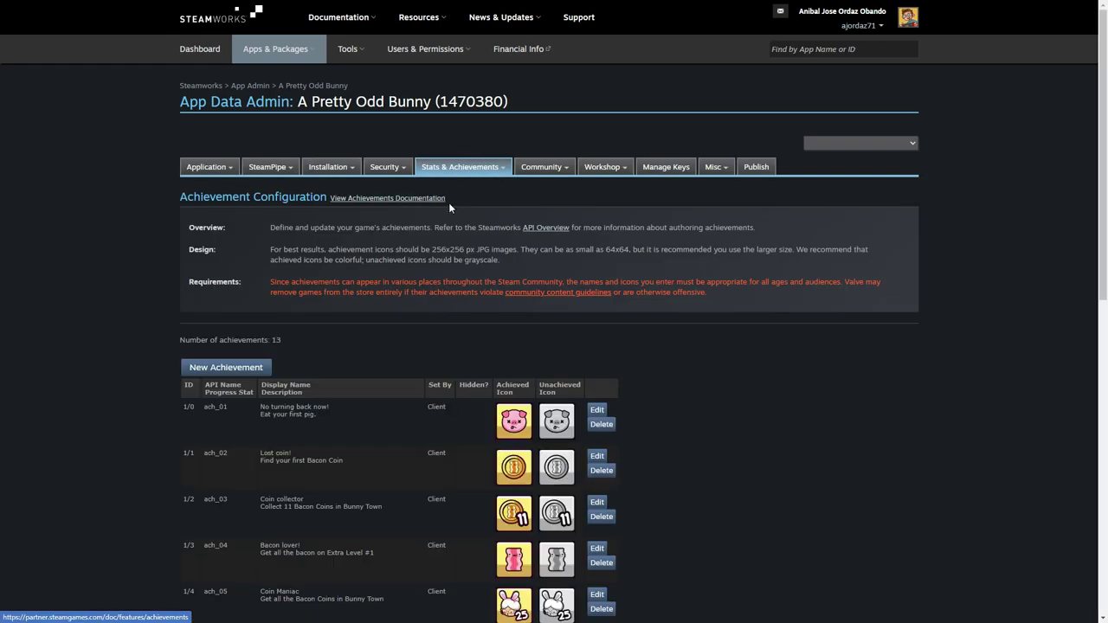
scroll(556, 255, "down", 2)
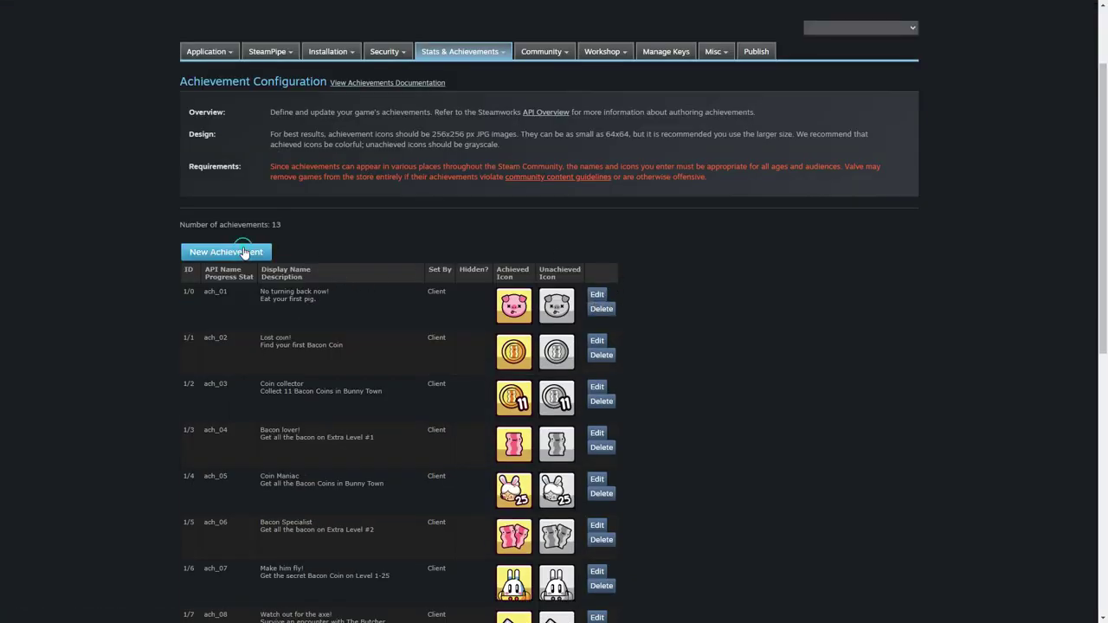
left_click(247, 252)
double_click(314, 261)
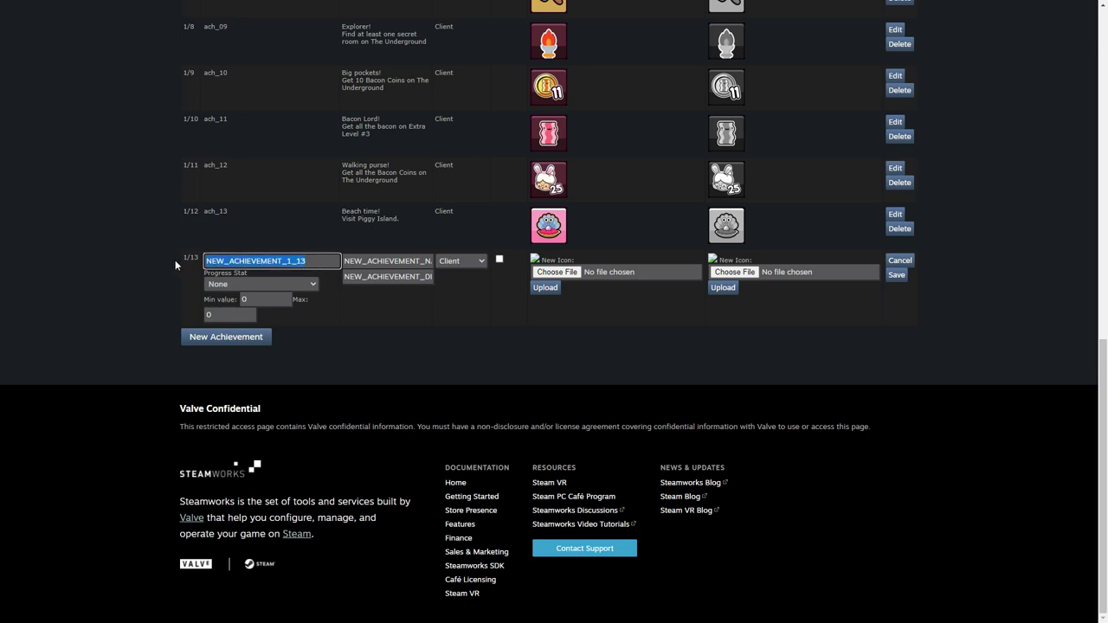
type("ach_")
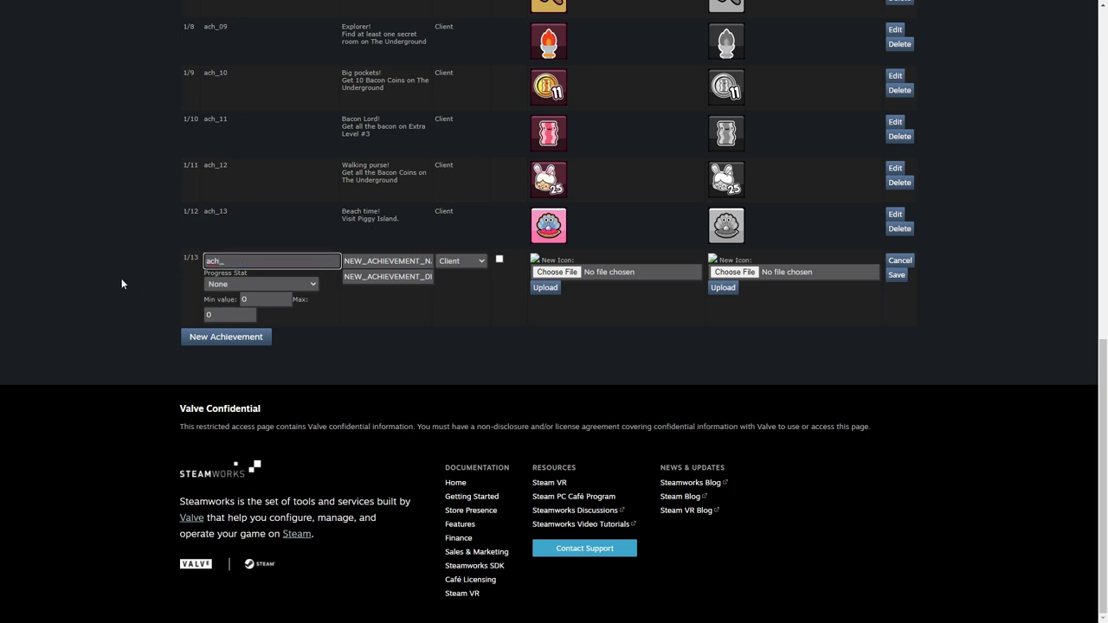
type("01")
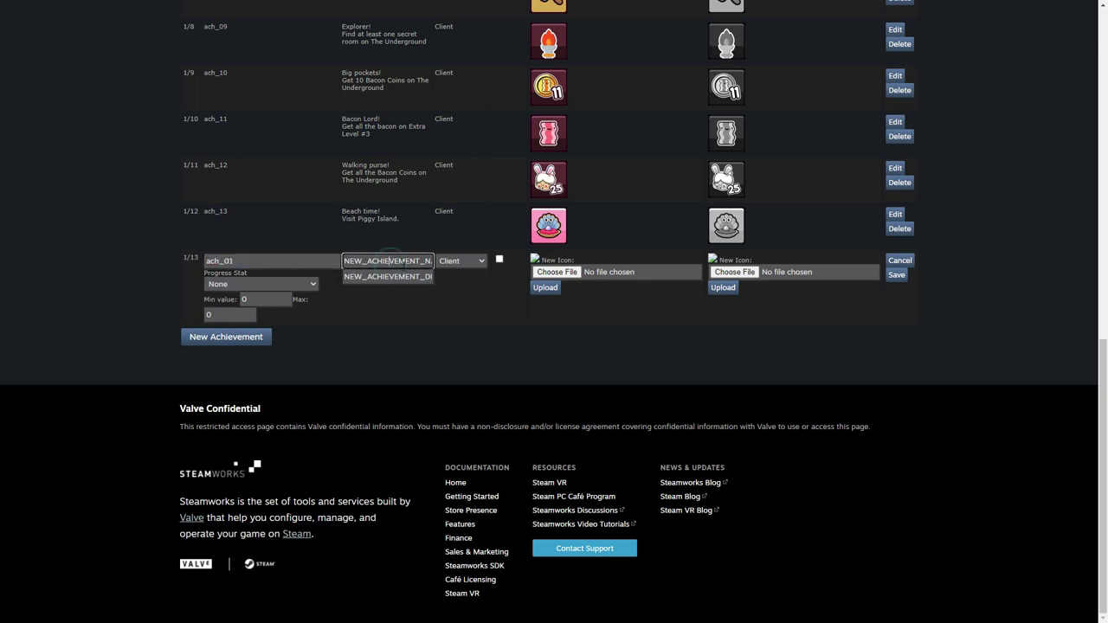
Set the new achievement's display name to "100 Coins" and its description to "Collect 100 Coins", and save it.
double_click(398, 262)
type("00 Coins")
double_click(404, 275)
type("Col")
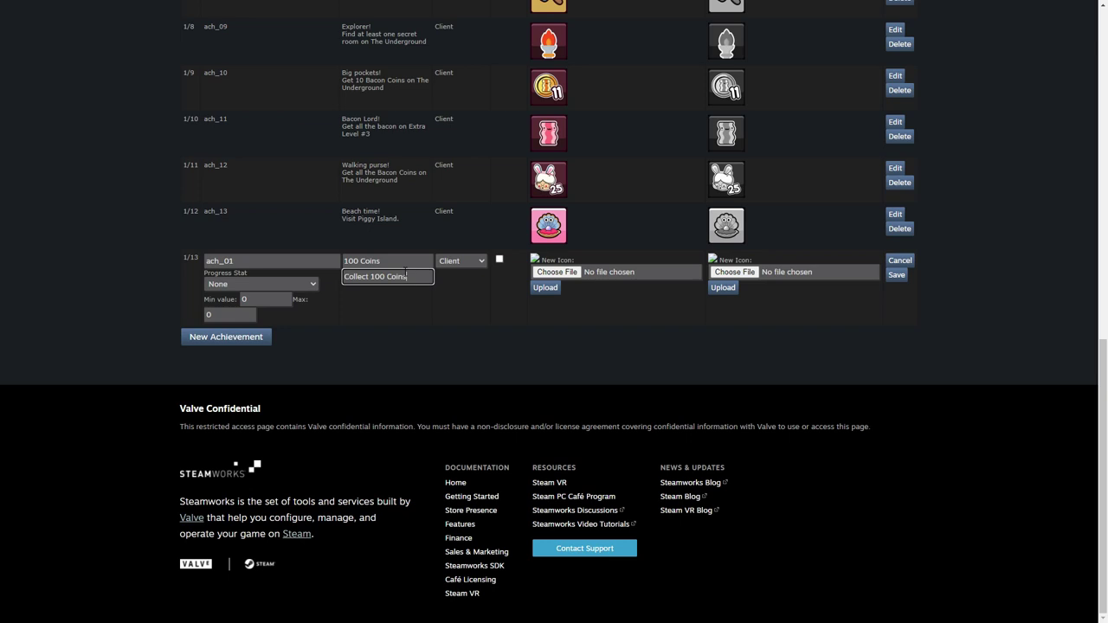
left_click(603, 310)
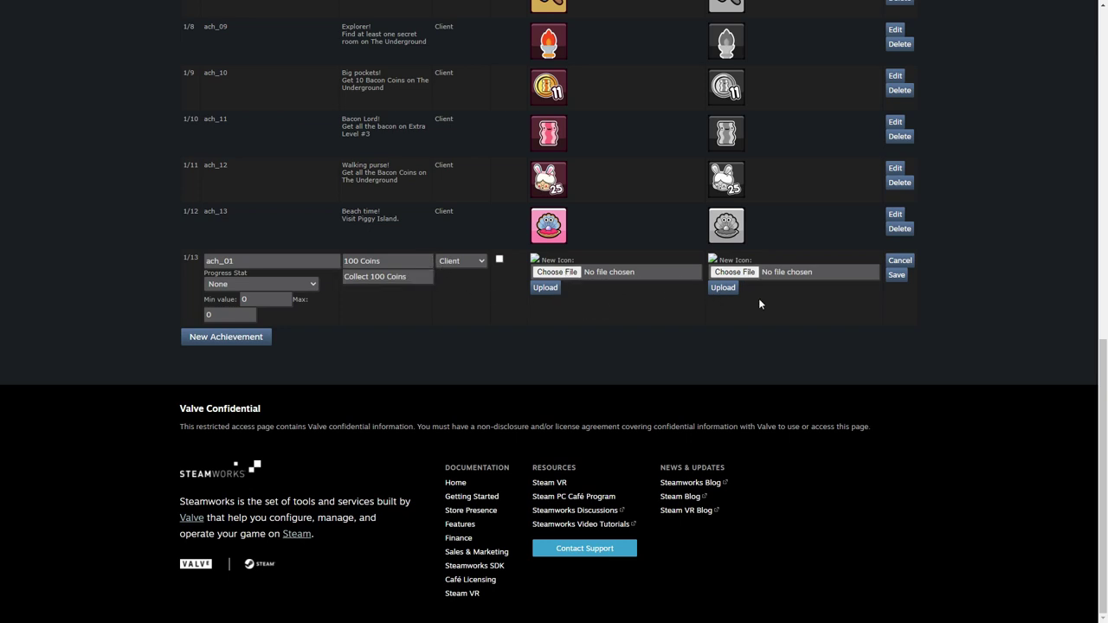
left_click(897, 277)
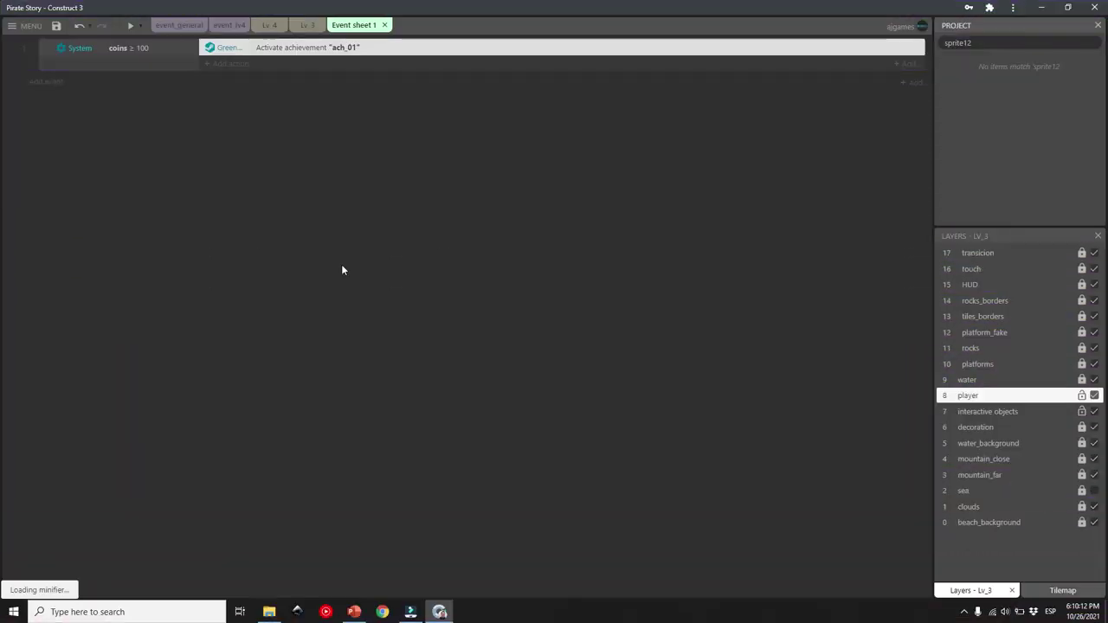
In Construct 3, start an NW.js desktop export of the project, accepting the export options with minify mode None.
left_click(25, 25)
mouse_move(78, 45)
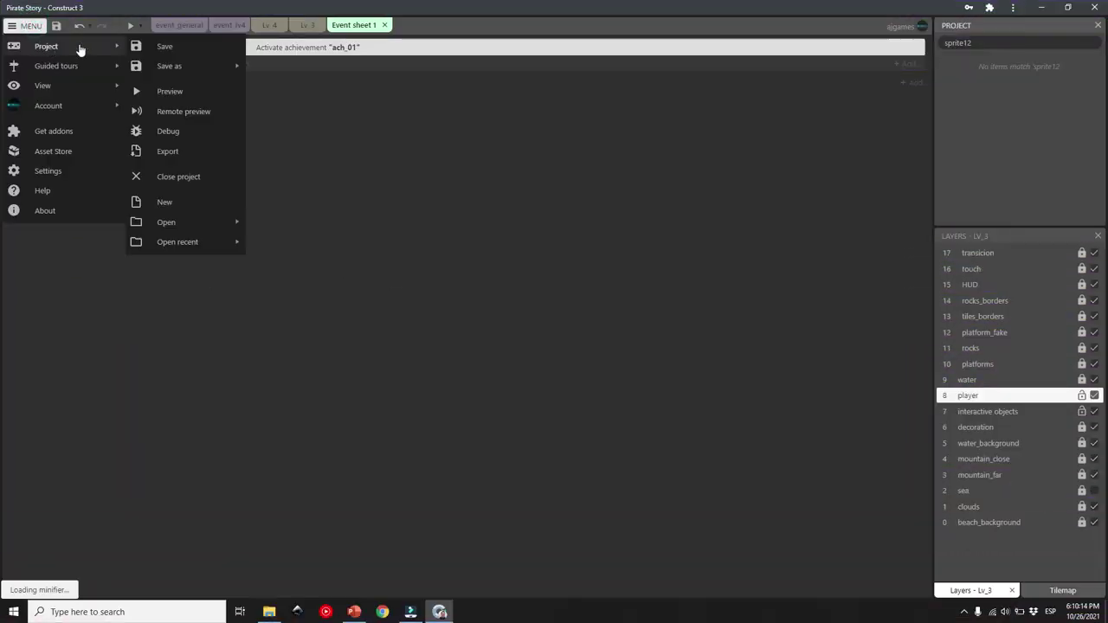
left_click(171, 151)
scroll(504, 278, "down", 3)
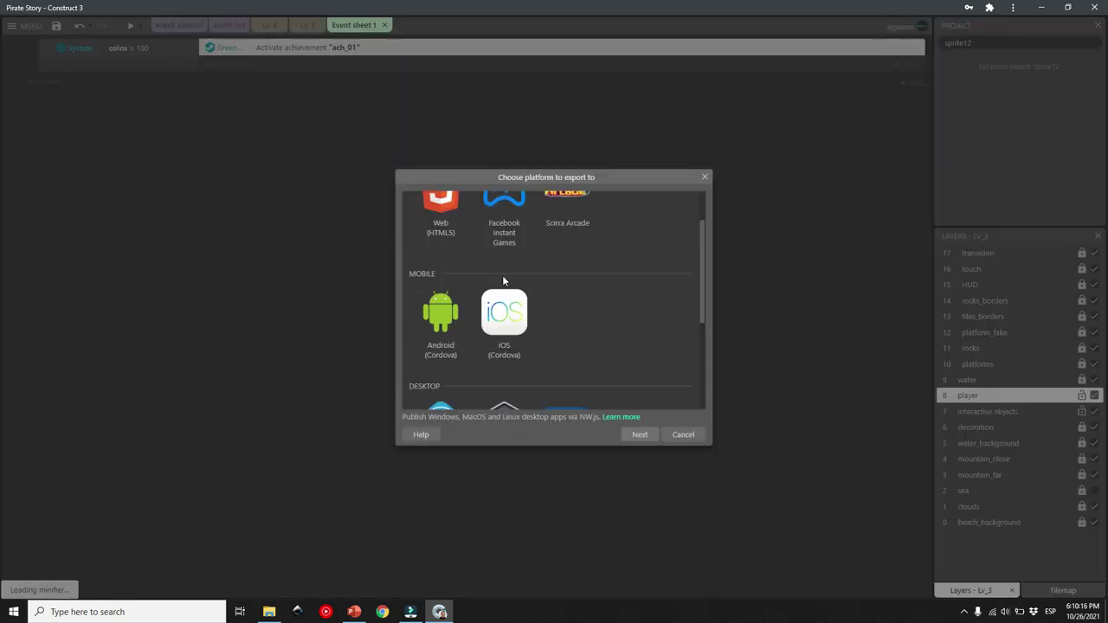
double_click(504, 309)
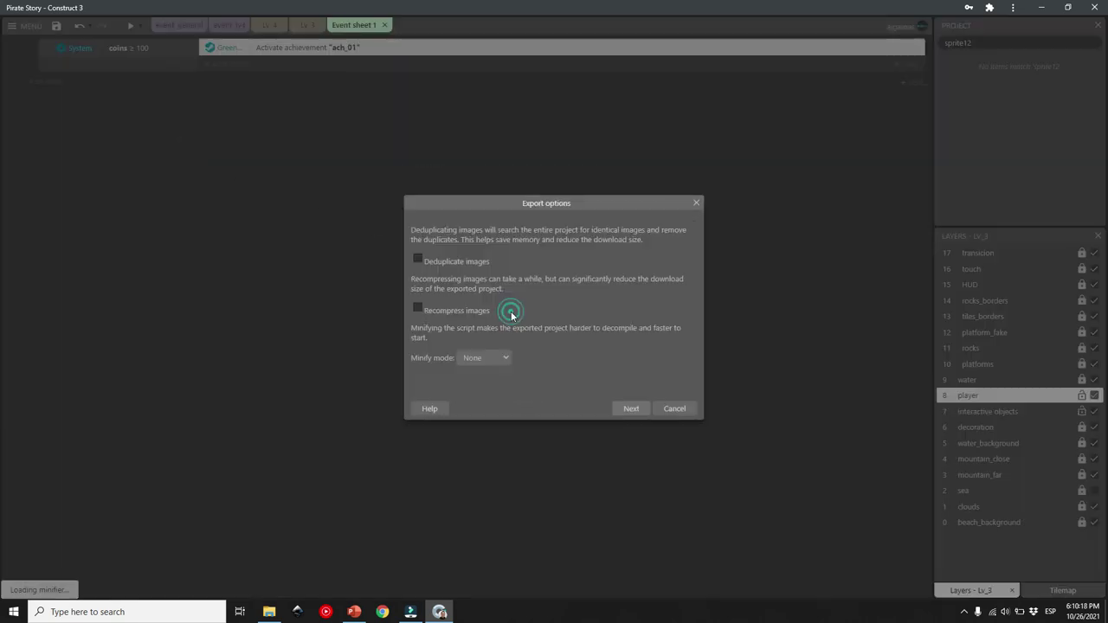
left_click(632, 409)
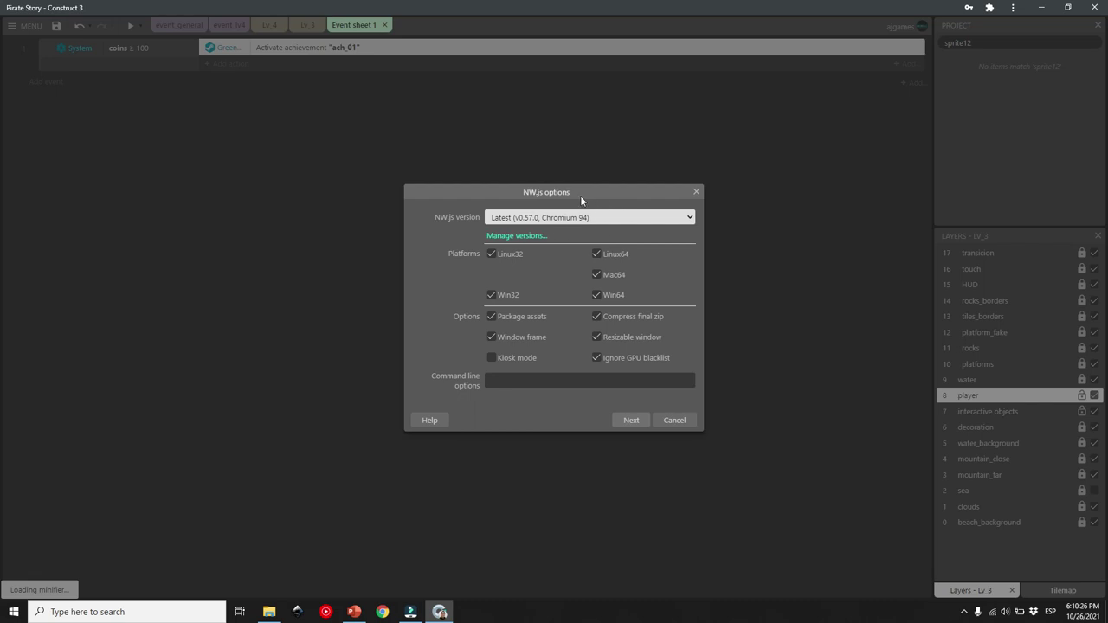
Set the NW.js version to v0.52.0 (Chromium 89) and continue the export with the existing platforms and options.
left_click(686, 220)
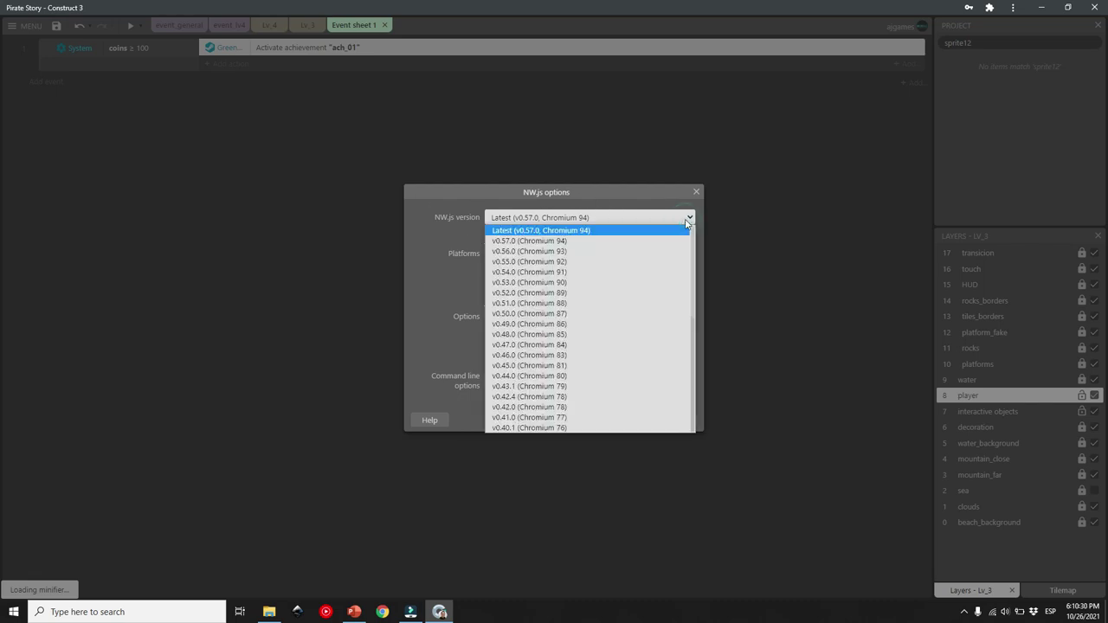
left_click(551, 294)
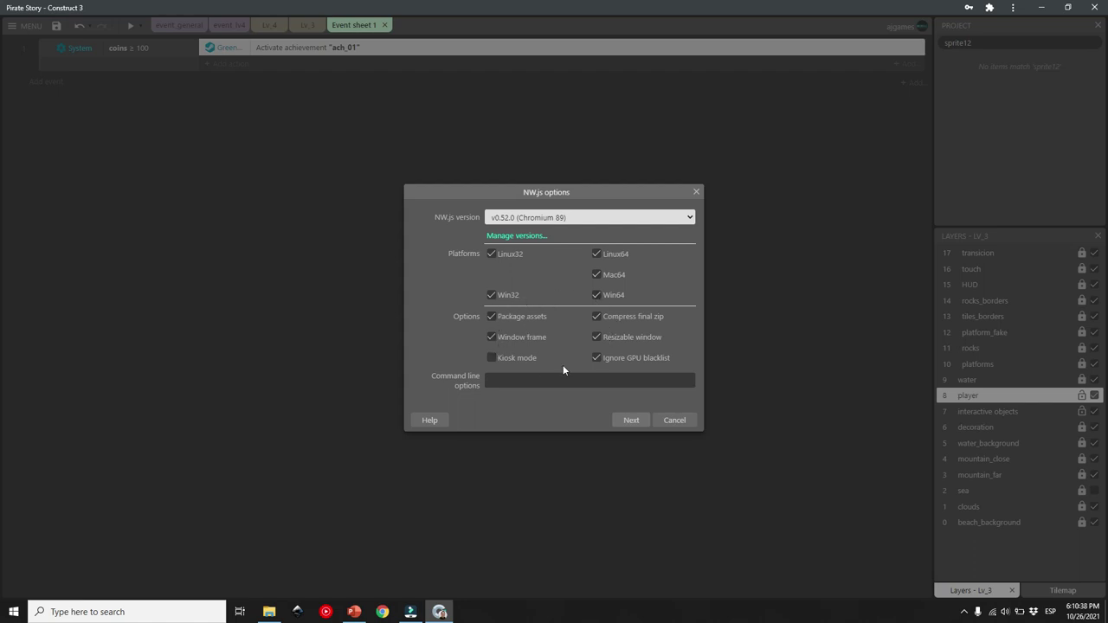
left_click(631, 421)
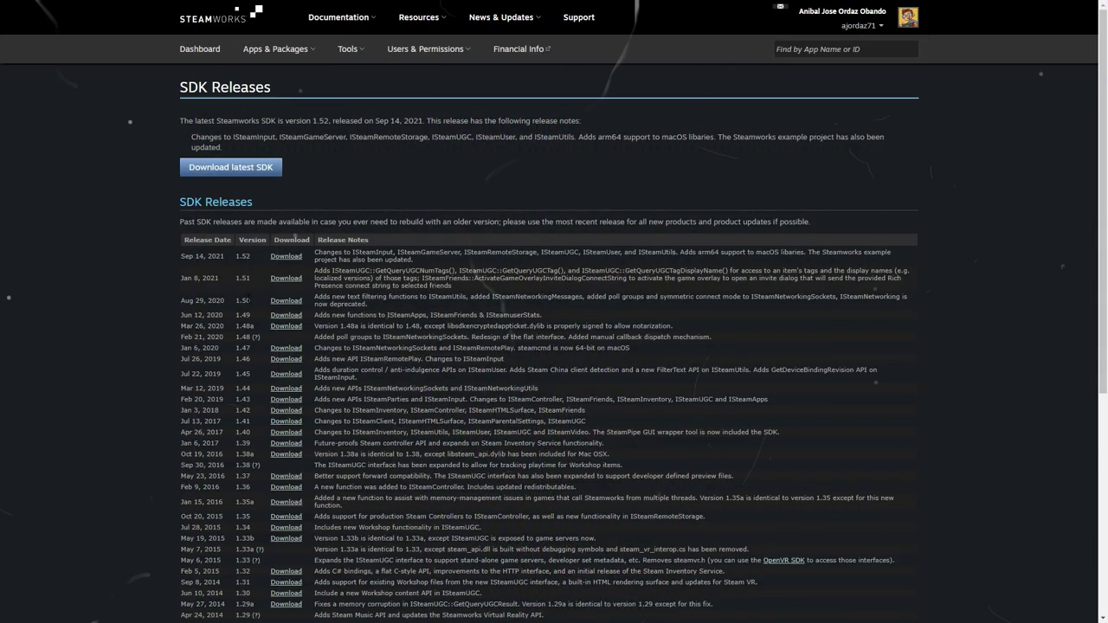
Download Steamworks SDK version 1.50 and move A Pretty Odd Bunny.zip from Downloads into the desktop's Steam Game folder.
double_click(247, 301)
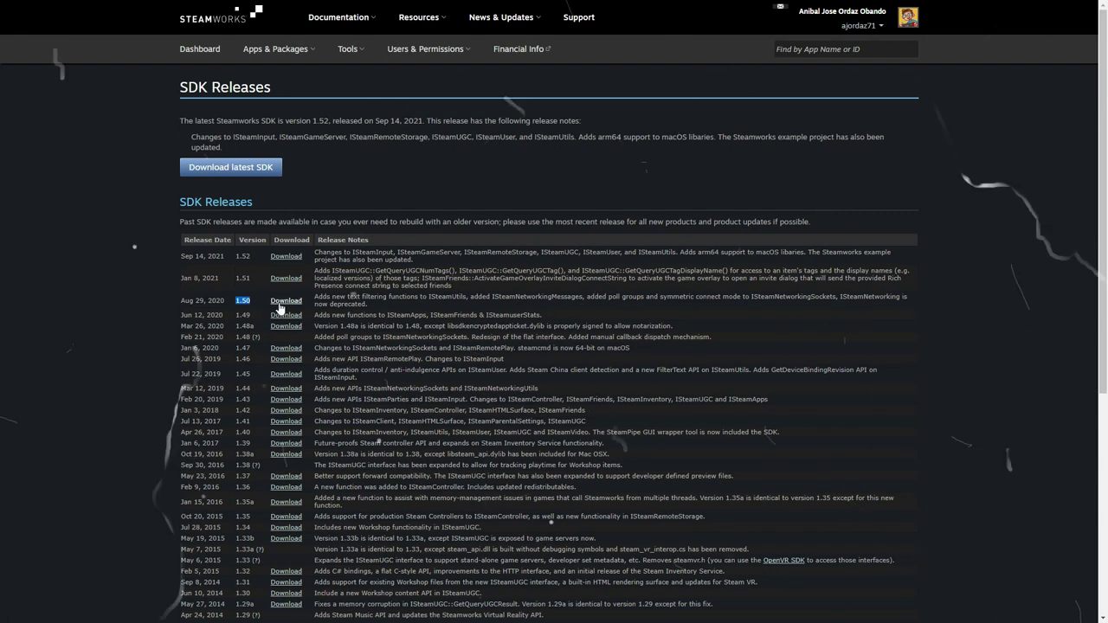
left_click(285, 302)
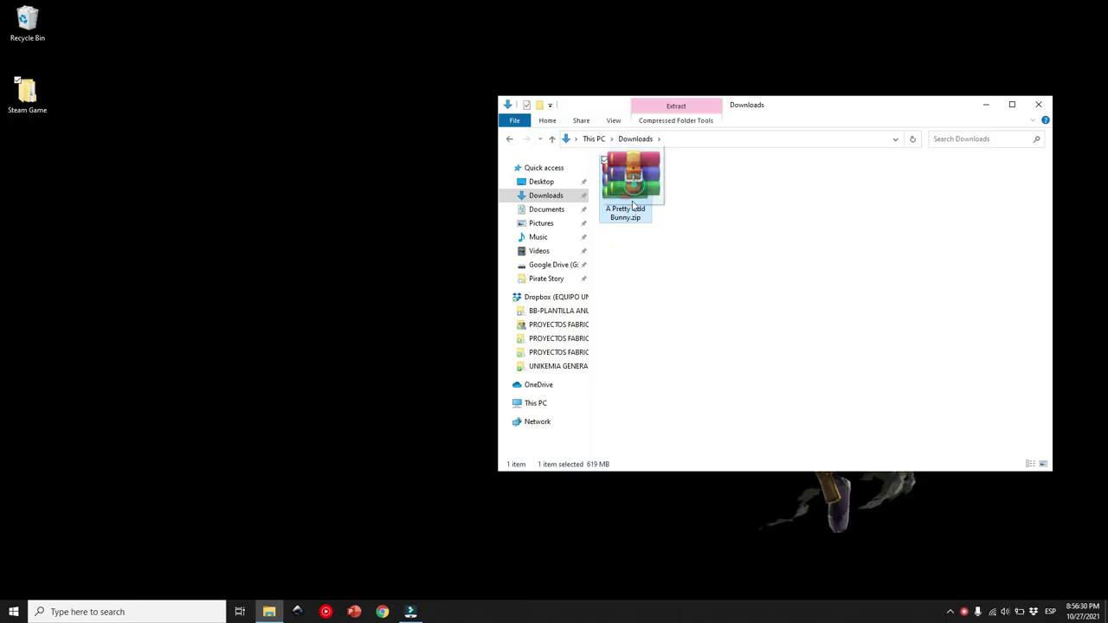
left_click_drag(610, 200, 36, 105)
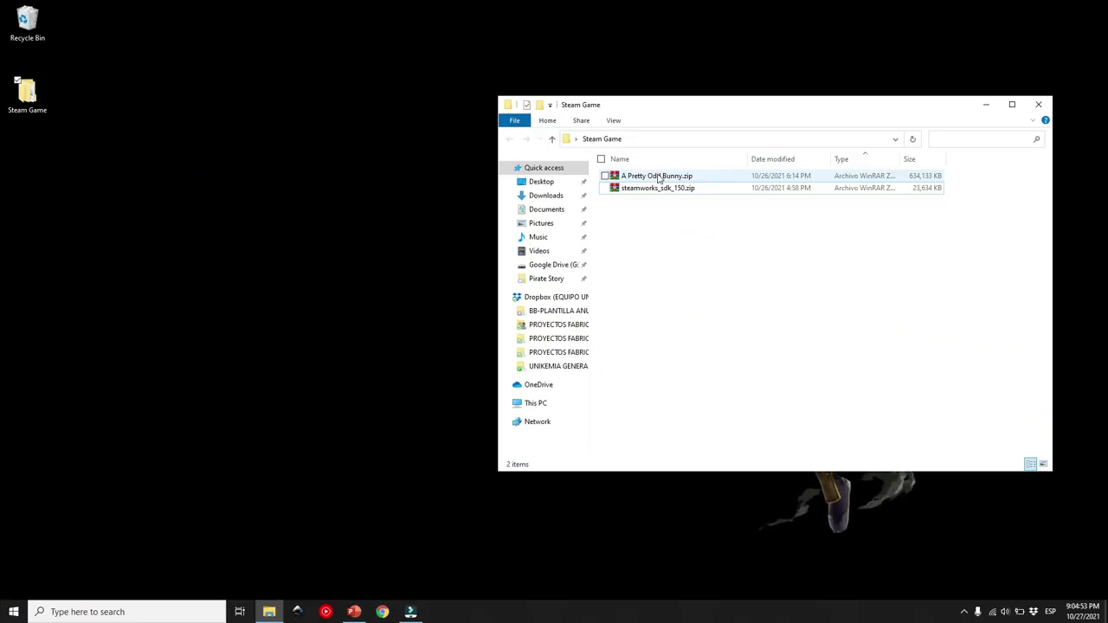
In the Steam Game folder, extract A Pretty Odd Bunny.zip and steamworks_sdk_150.zip into separate folders named after each archive.
left_click(658, 177)
right_click(658, 176)
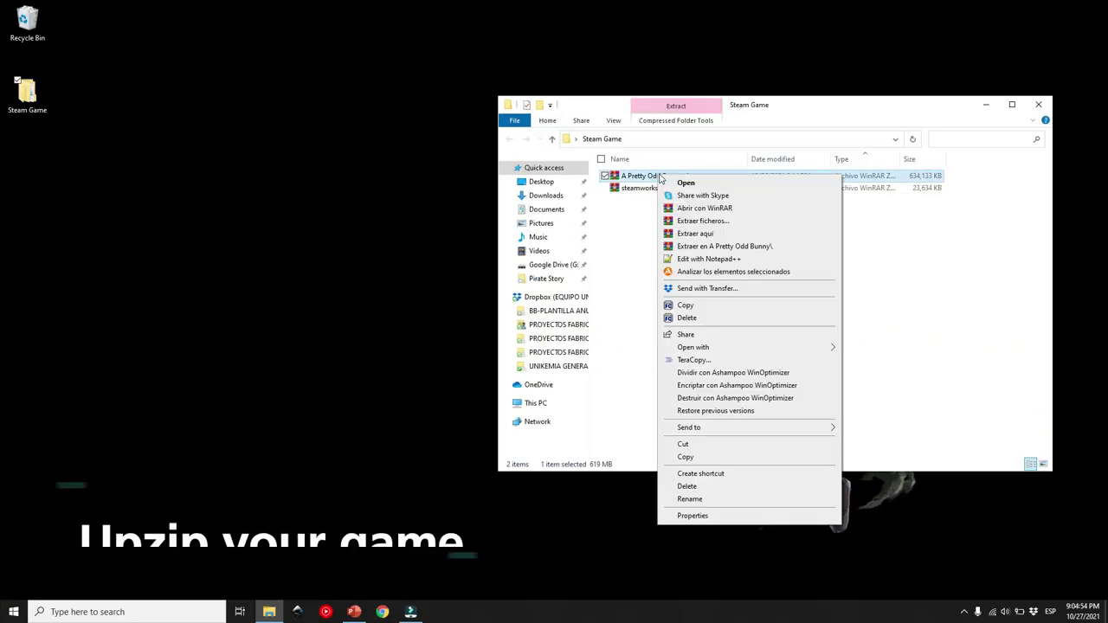
left_click(712, 247)
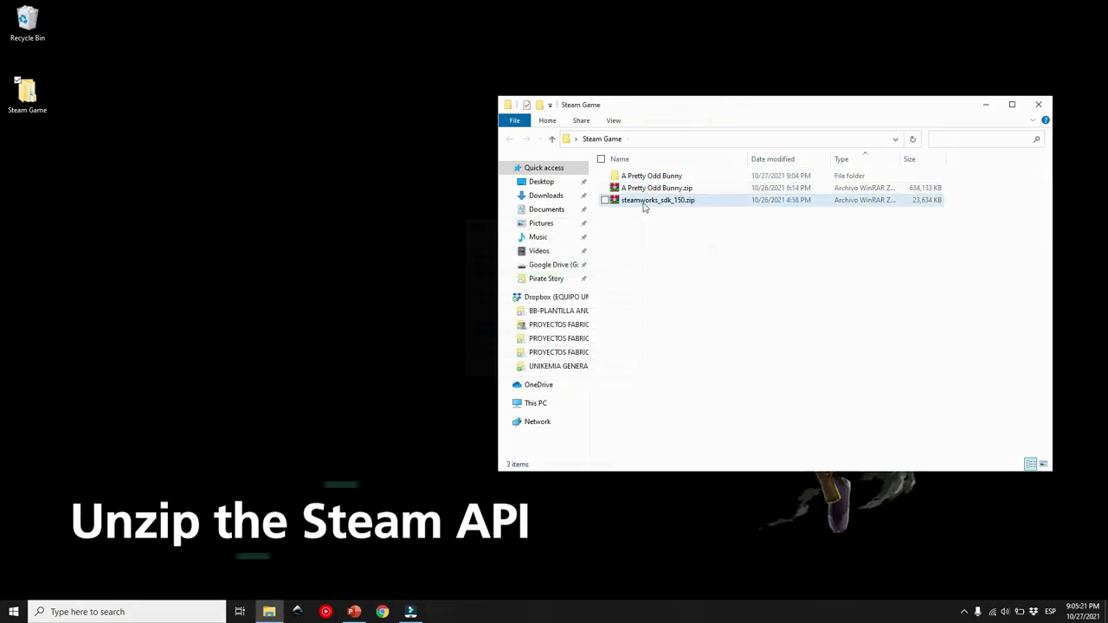
left_click(648, 202)
right_click(646, 205)
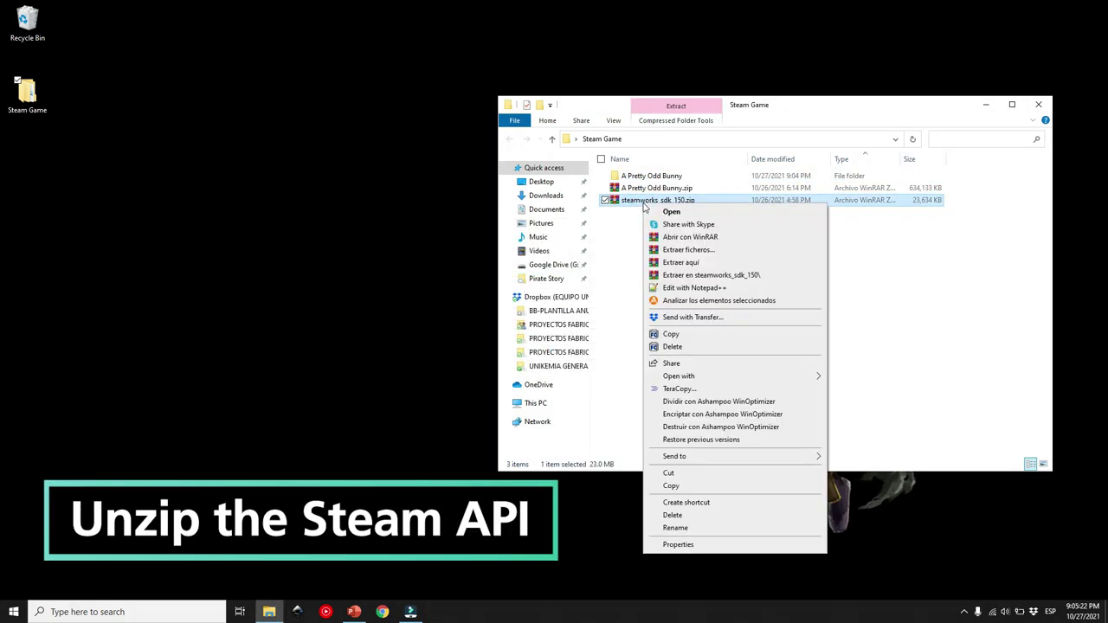
left_click(687, 276)
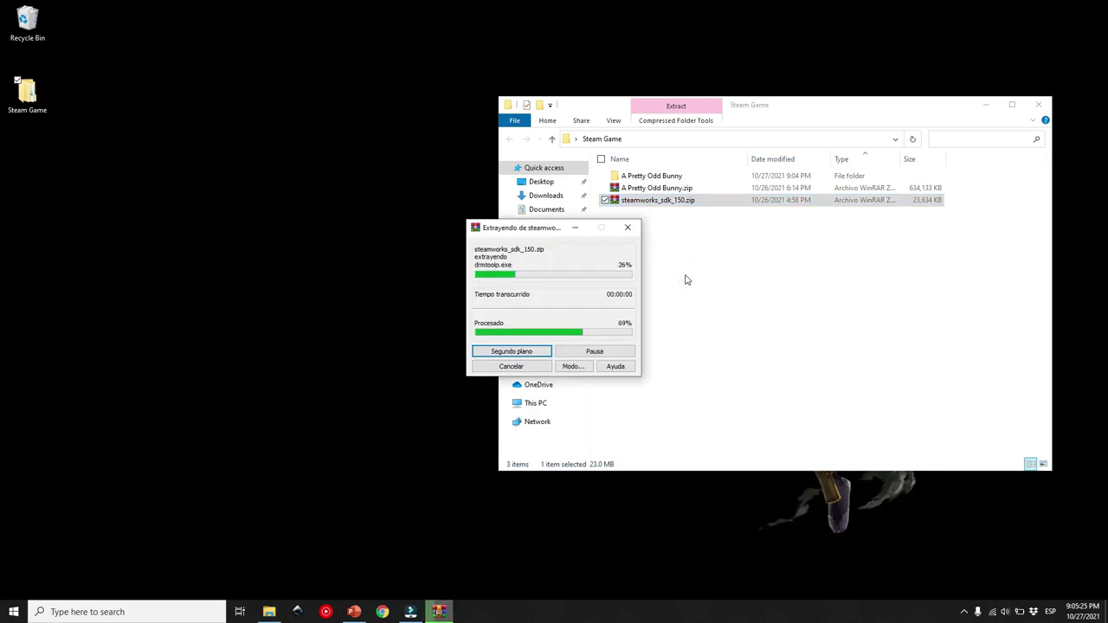
Create a new text document named steam_appid.txt in the extracted A Pretty Odd Bunny game folder.
right_click(247, 341)
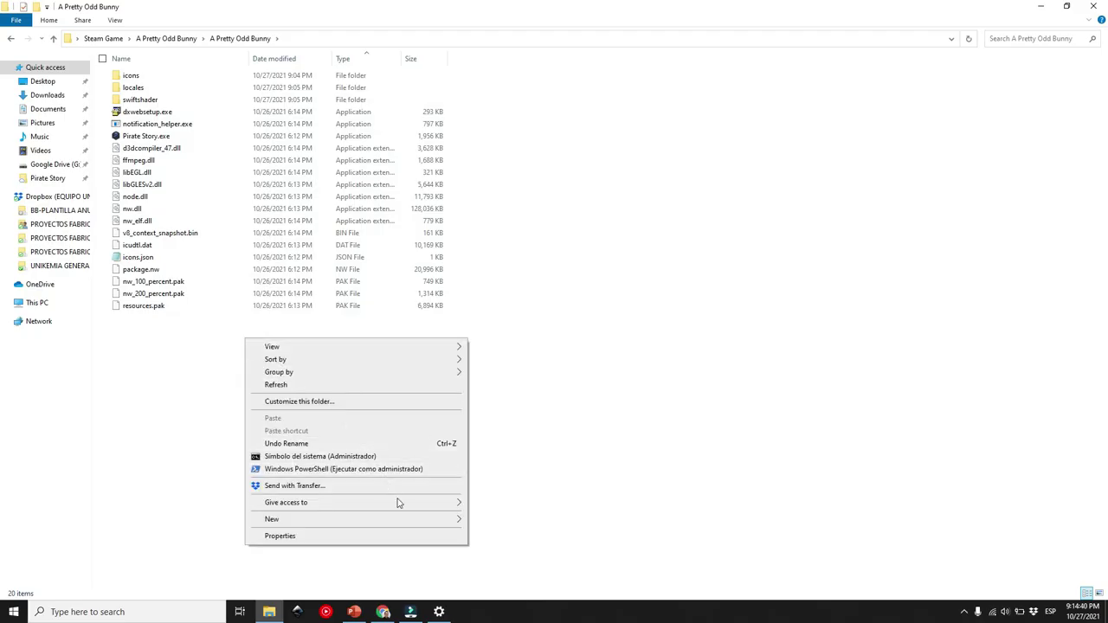
mouse_move(416, 519)
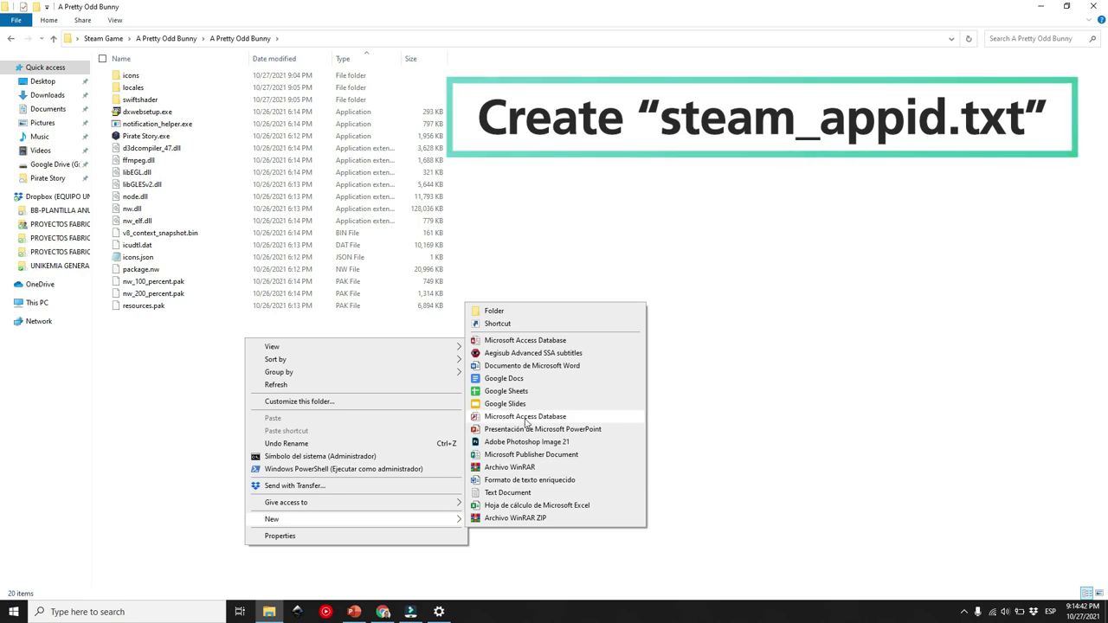
left_click(516, 494)
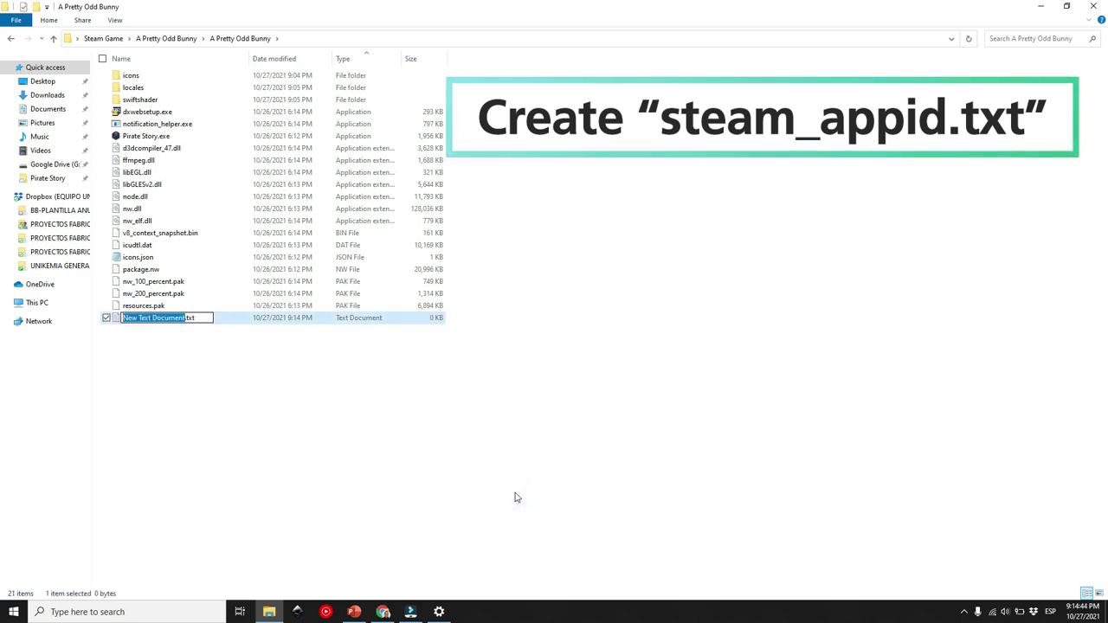
type("stea")
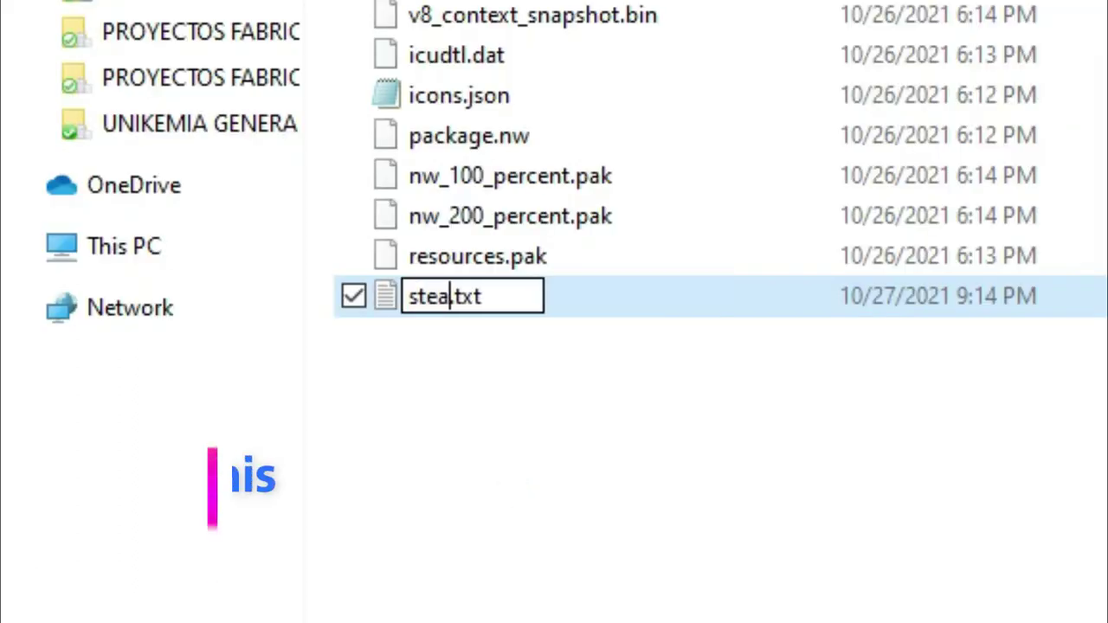
type("m_ap")
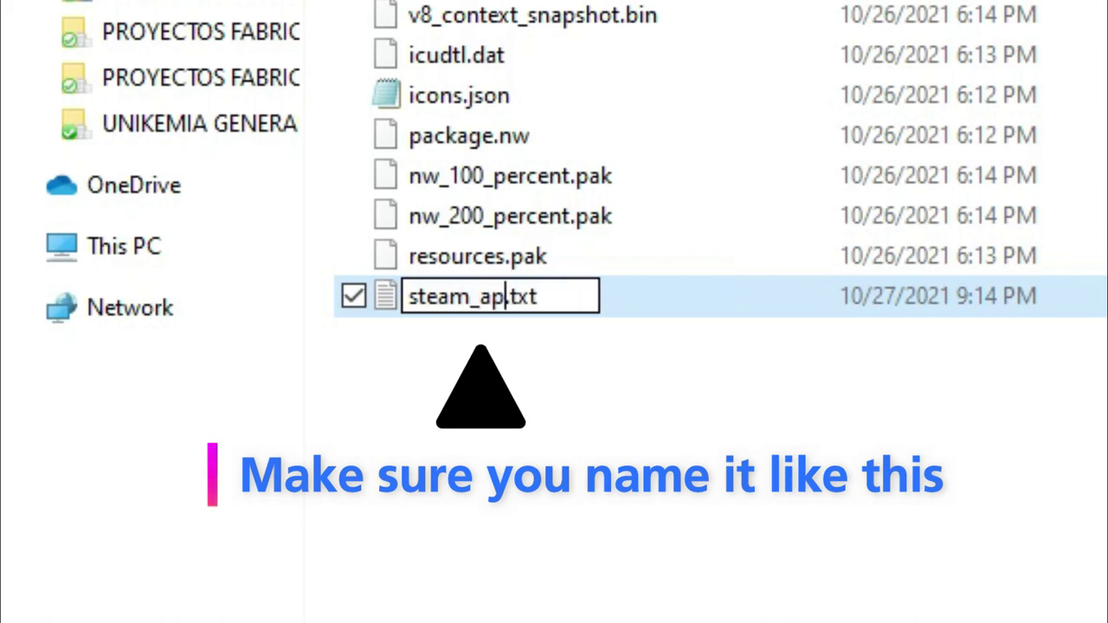
type("pid")
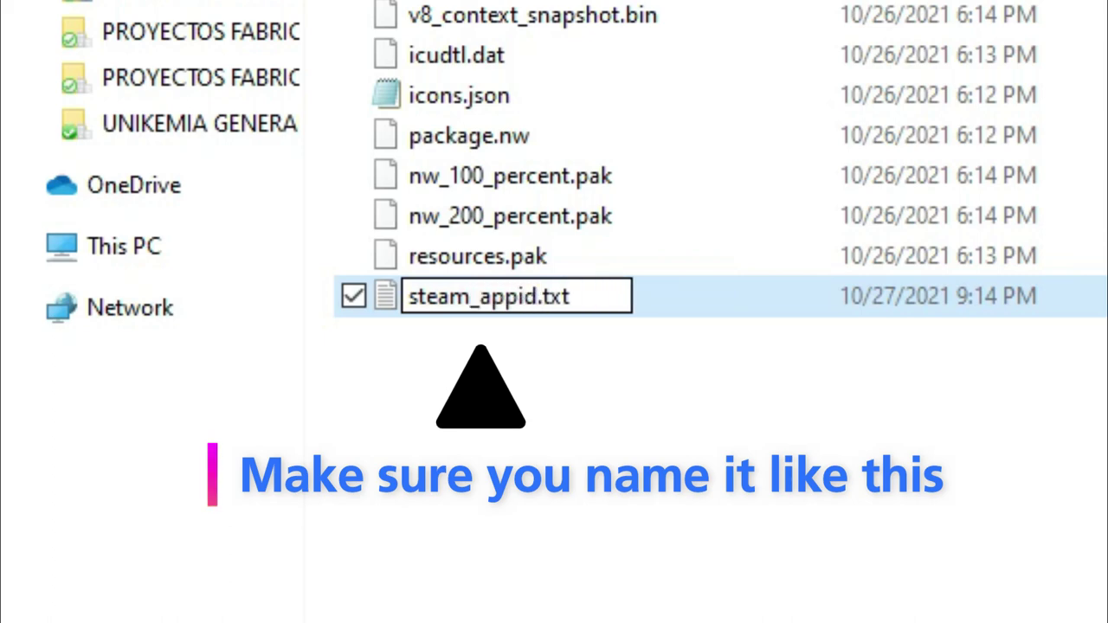
key("Return")
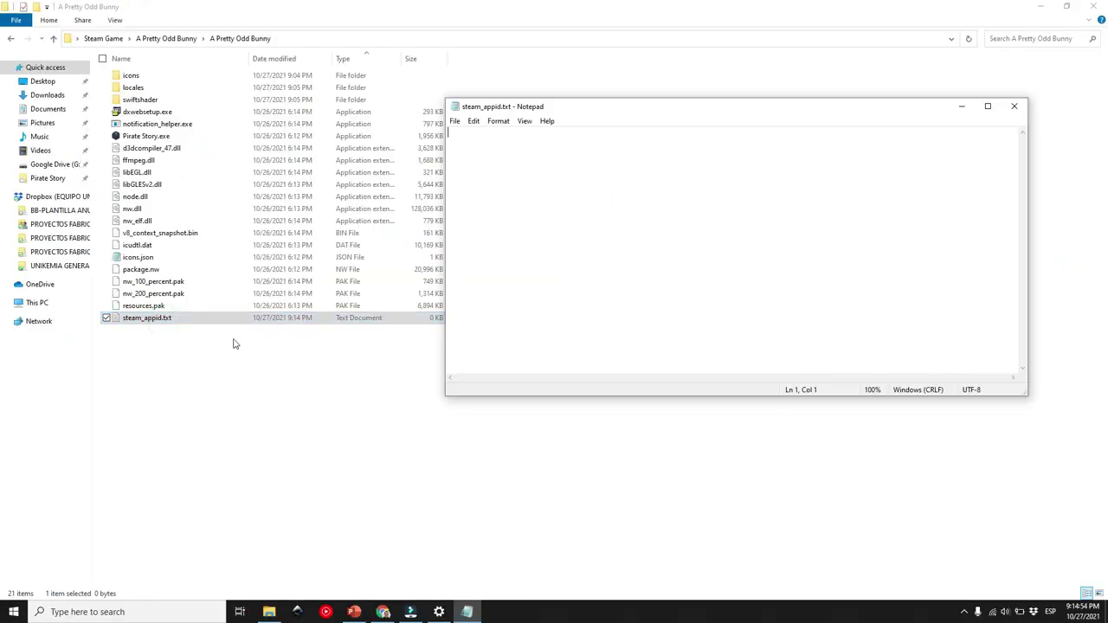
Copy the app ID 1470380 from the game's Steam store address into steam_appid.txt and save the file over itself with ANSI encoding.
left_click(384, 612)
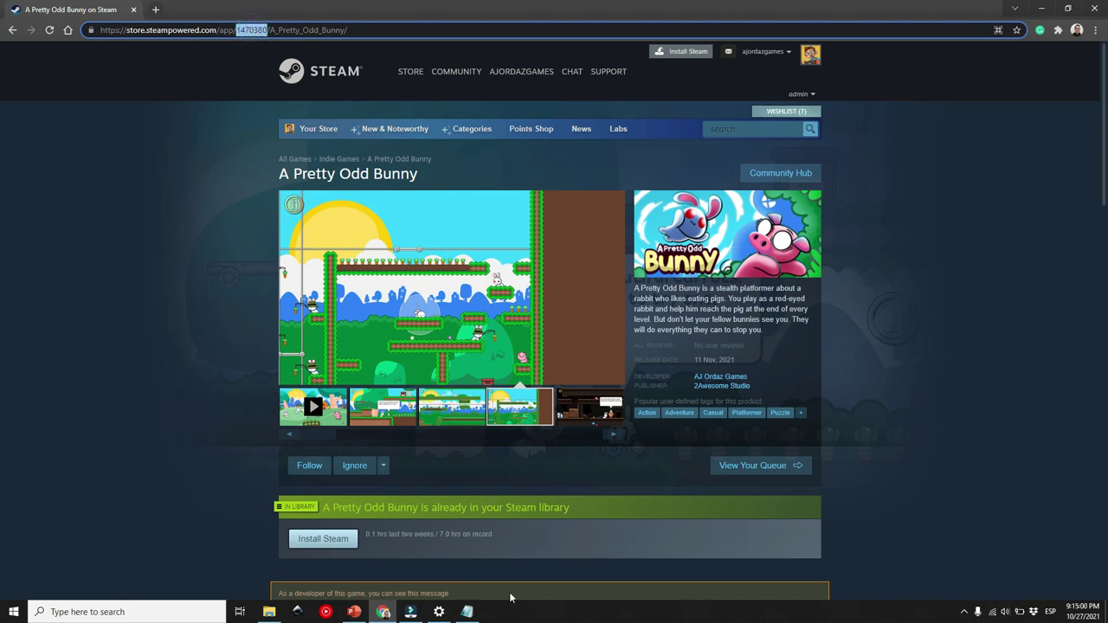
left_click(467, 612)
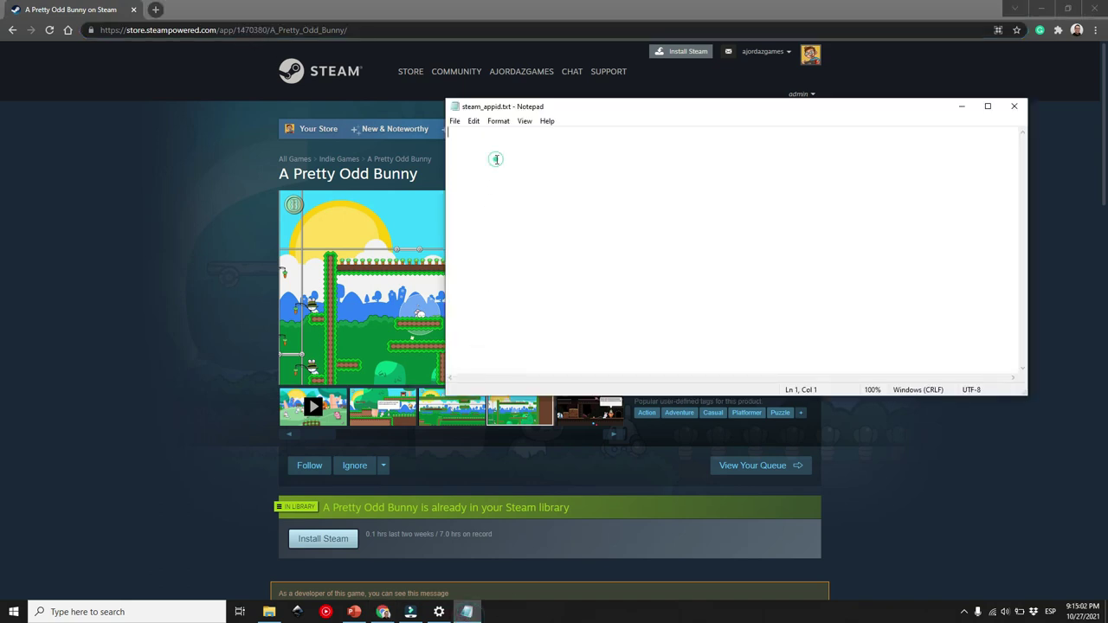
left_click(456, 122)
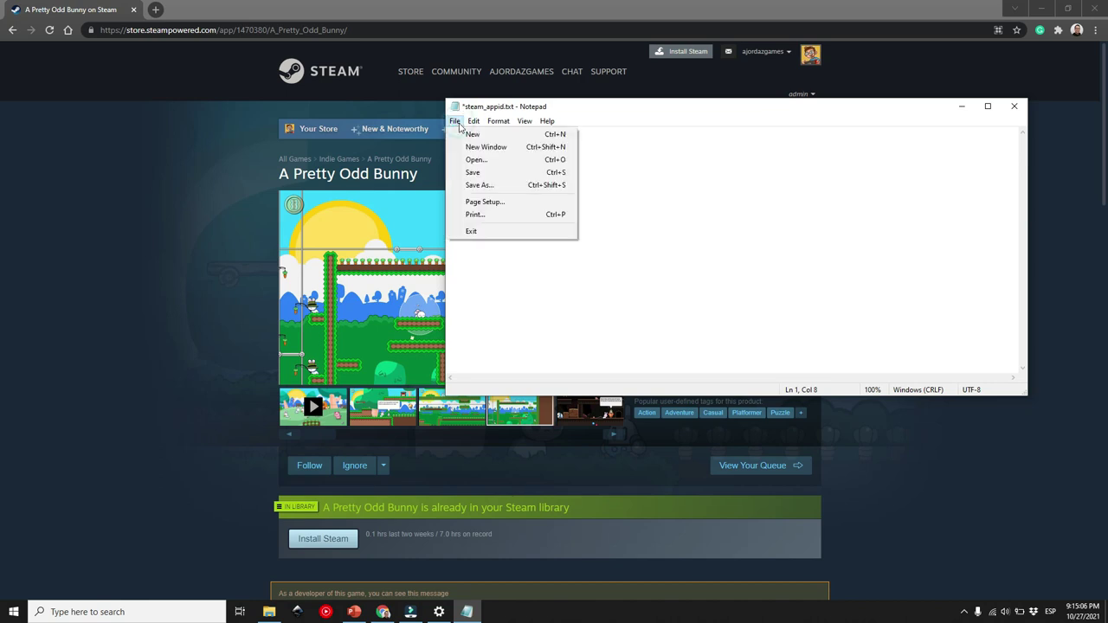
left_click(489, 184)
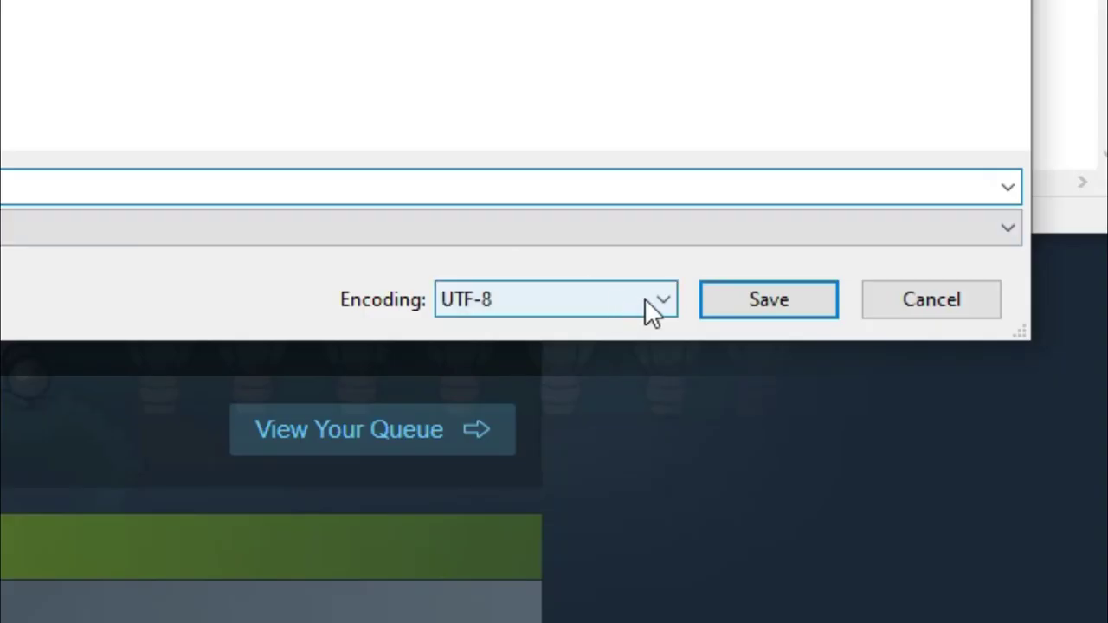
left_click(857, 419)
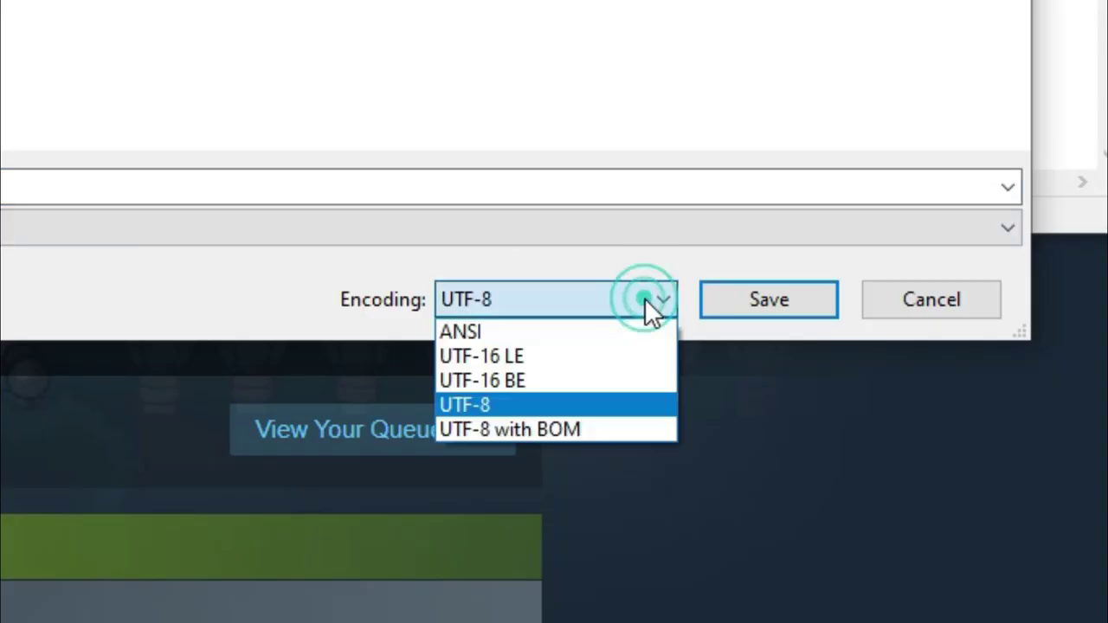
left_click(843, 429)
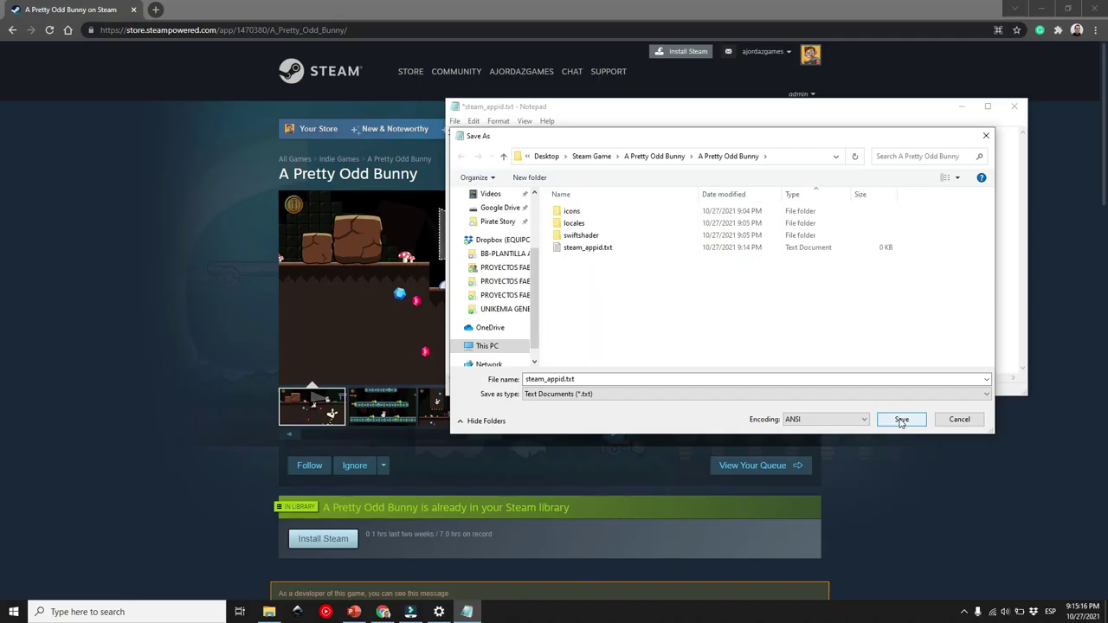
left_click(764, 296)
left_click(583, 307)
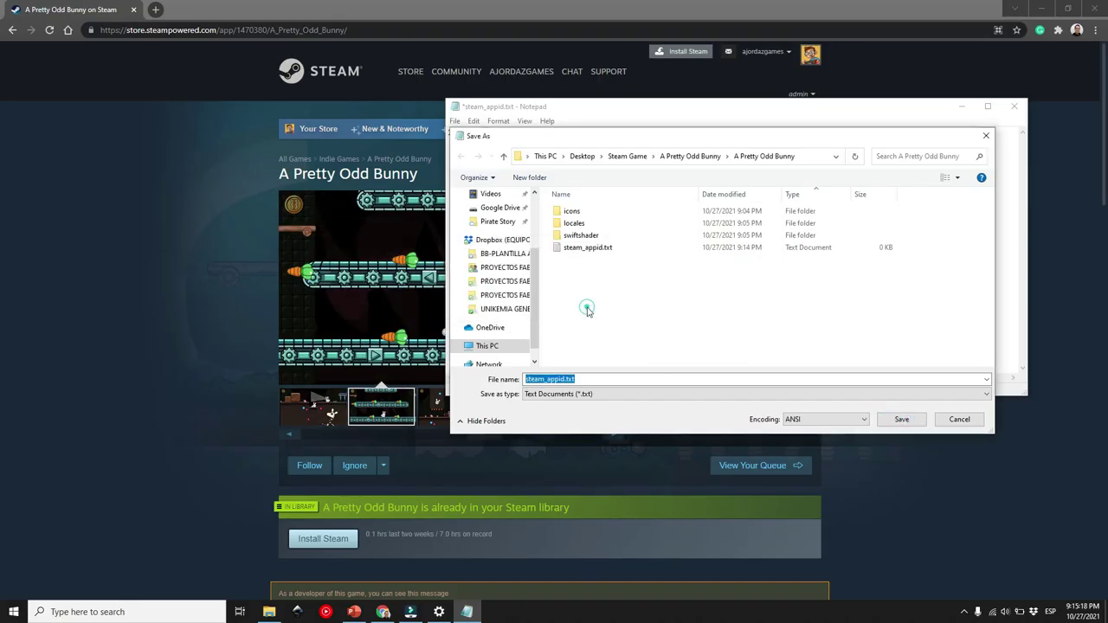
left_click(1016, 108)
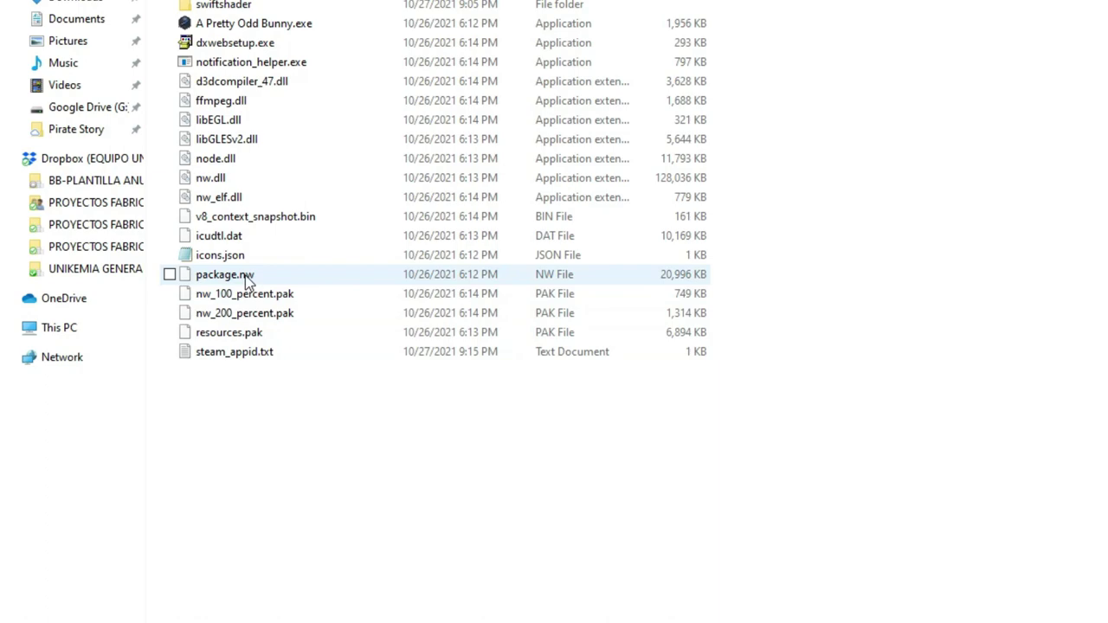
Rename package.nw in the game folder as package.zip and open the archive in WinRAR.
left_click(154, 270)
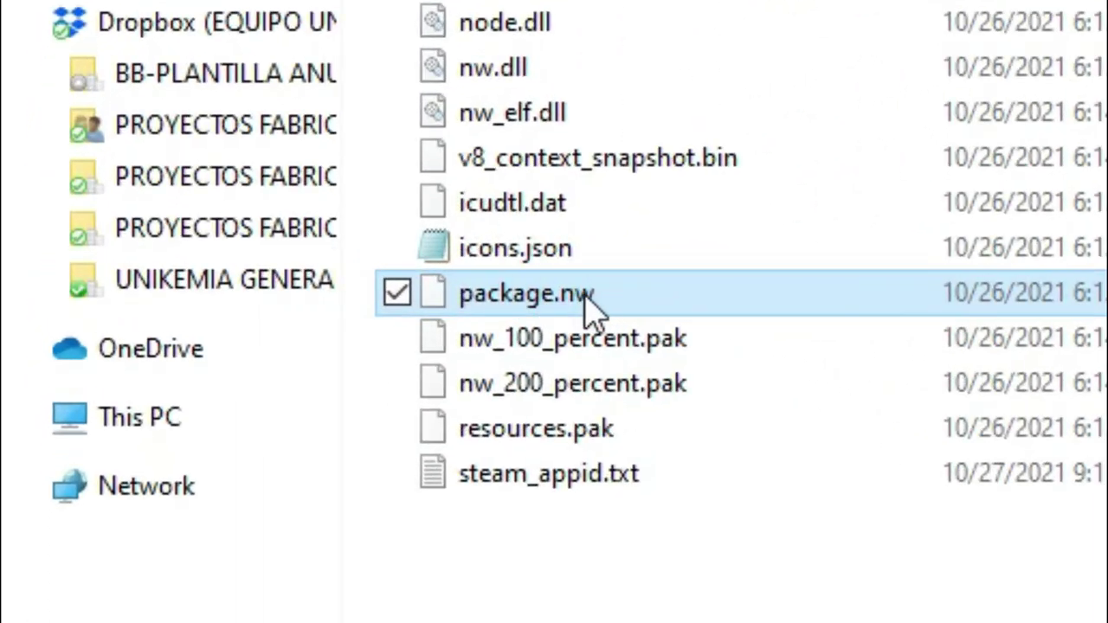
mouse_move(649, 305)
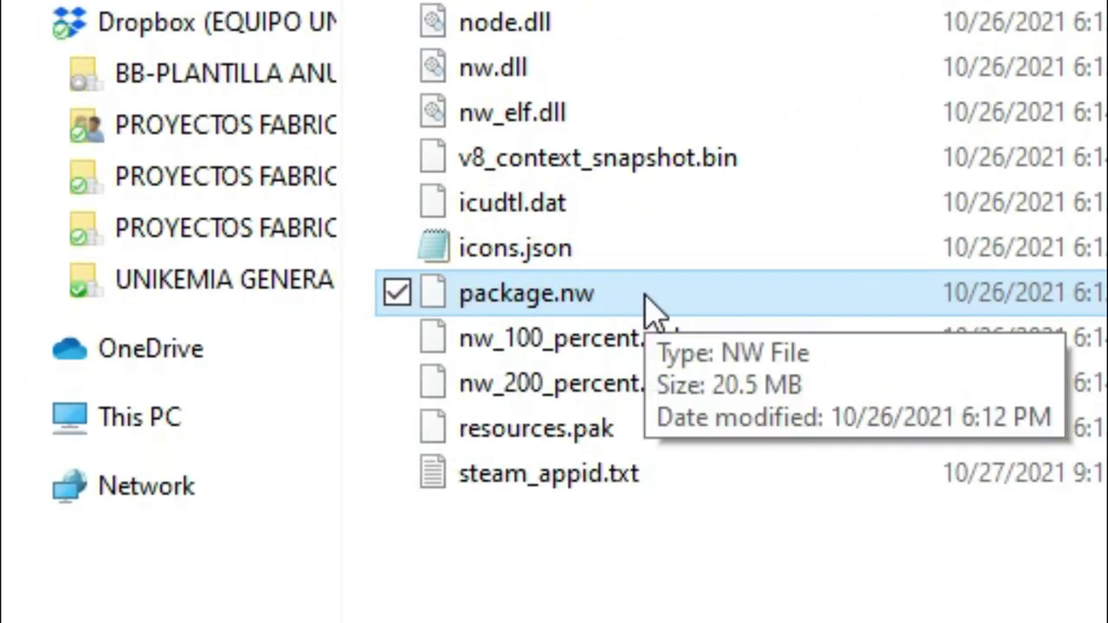
left_click(598, 305)
left_click(610, 295)
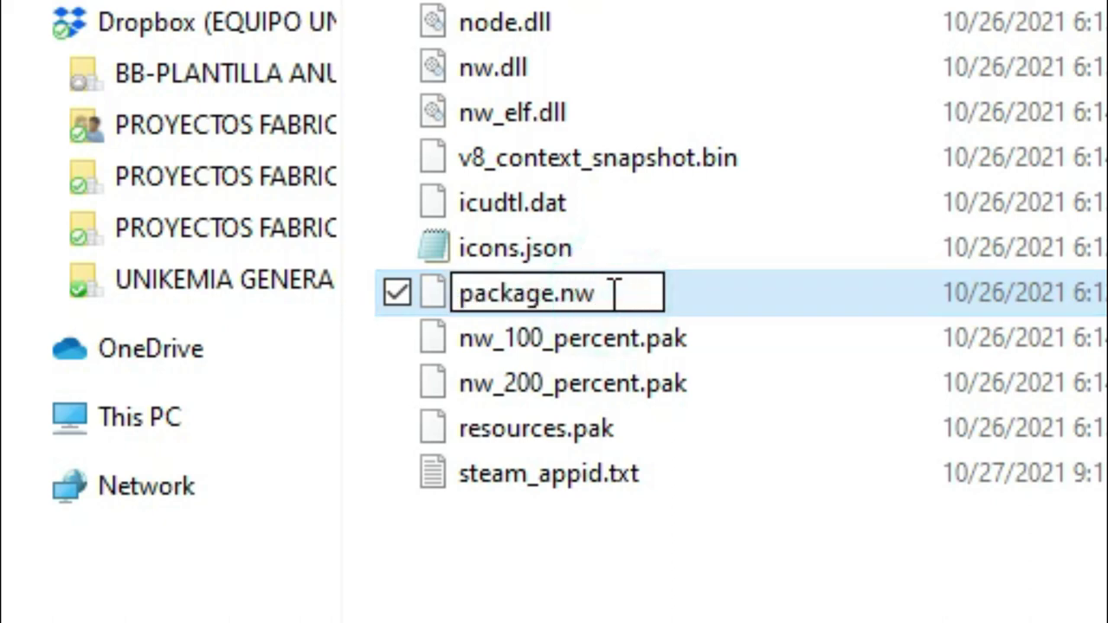
key("BackSpace")
key("BackSpace")
type("zip")
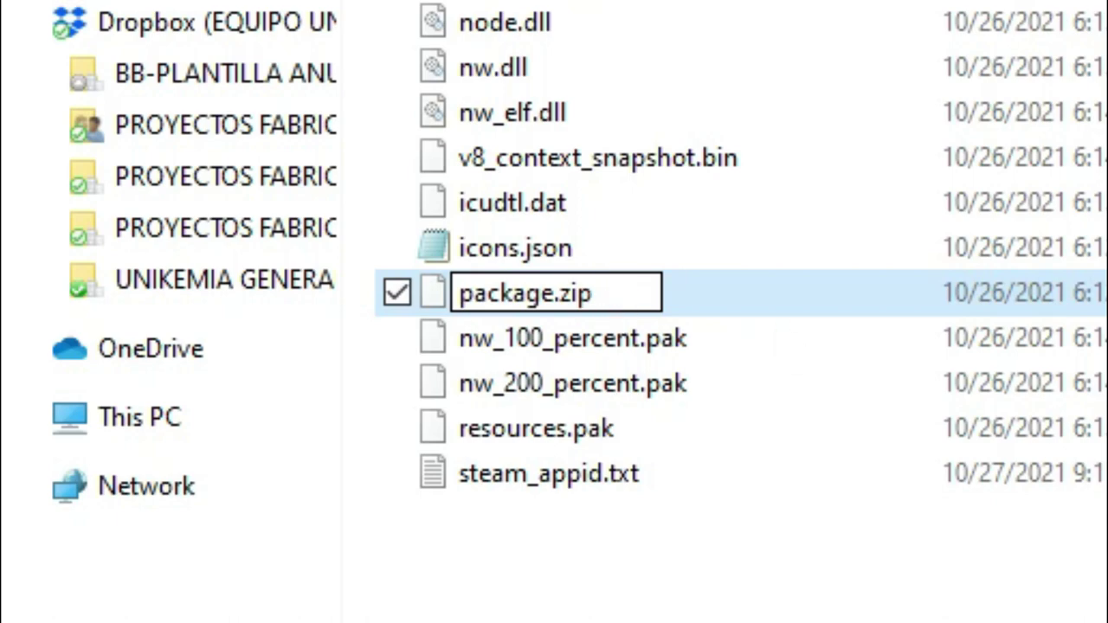
key("Return")
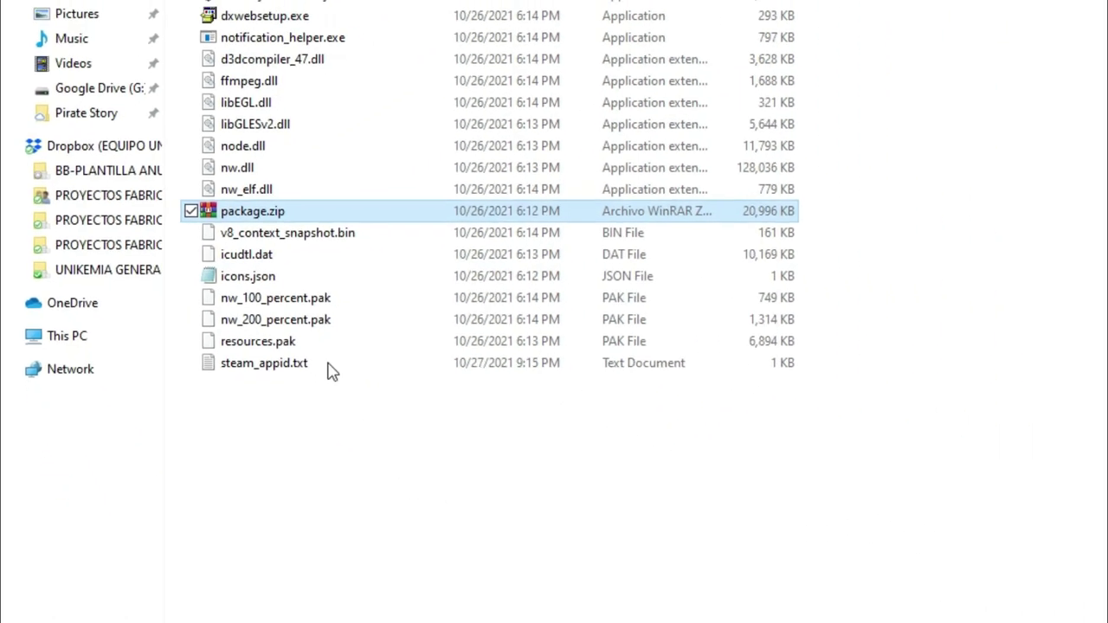
left_click(194, 230)
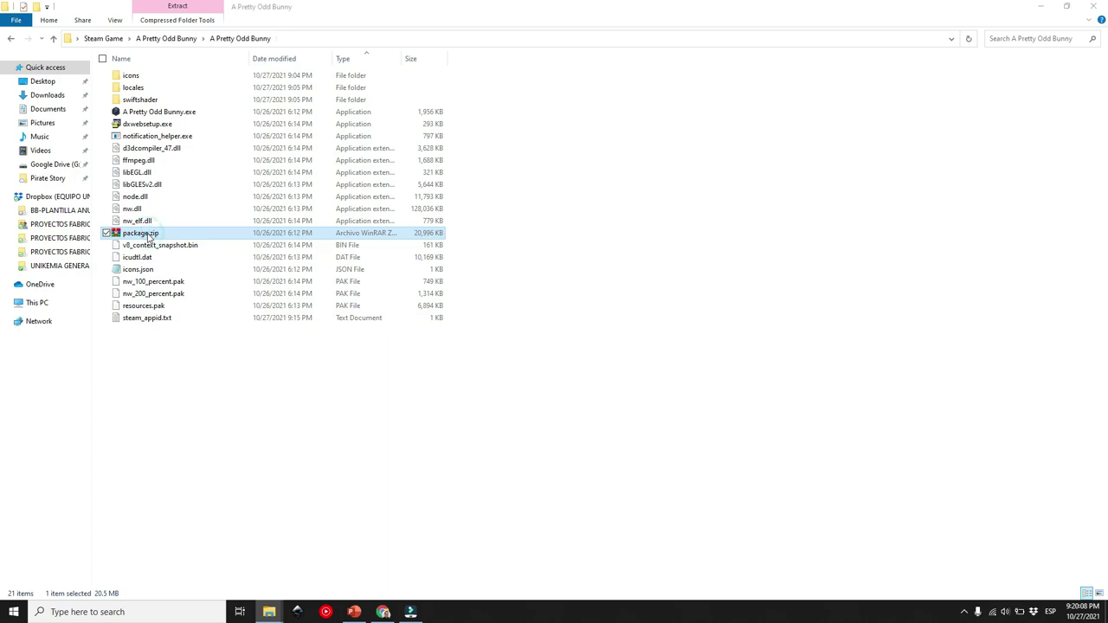
double_click(148, 234)
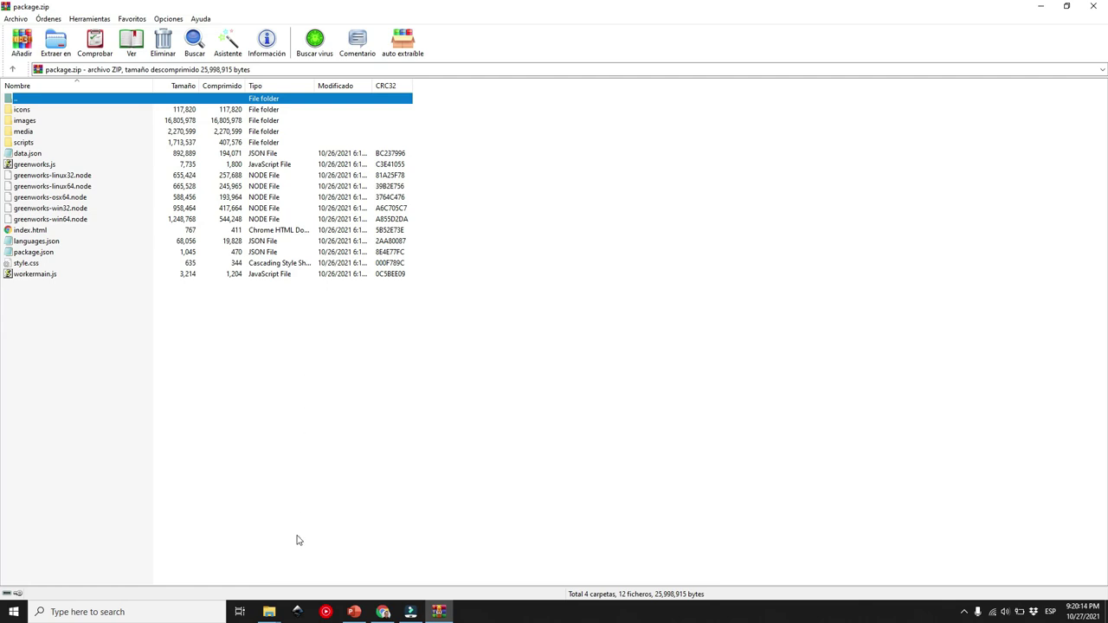
Open the folder steamworks_sdk_150\sdk\public\steam\lib\win32 inside the Steam Game folder.
left_click(270, 612)
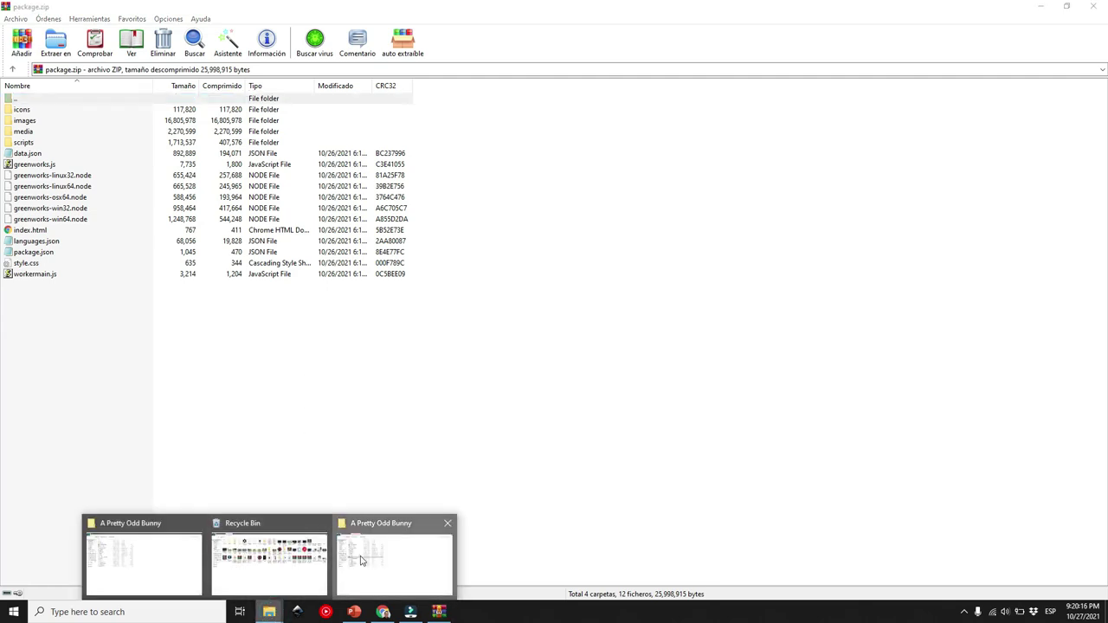
left_click(359, 561)
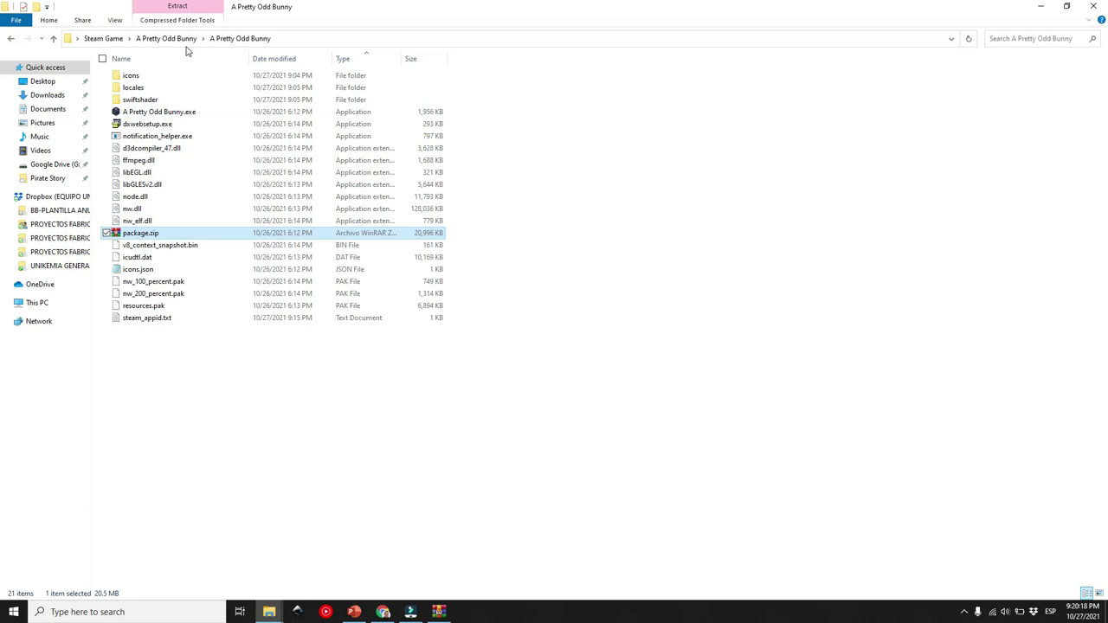
left_click(106, 39)
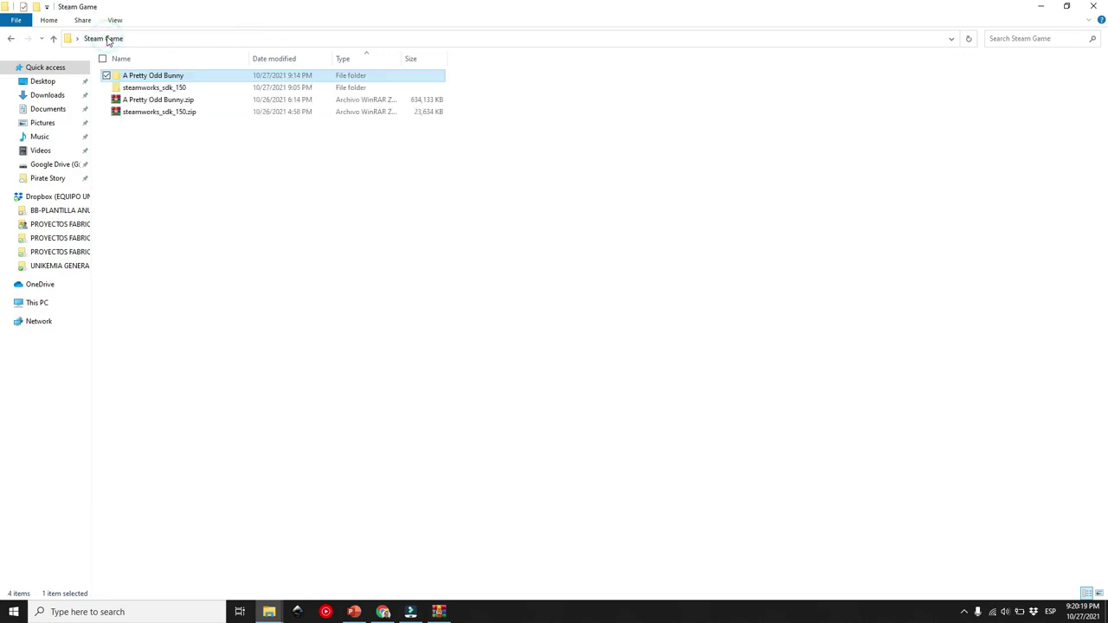
left_click(162, 89)
double_click(163, 89)
double_click(148, 77)
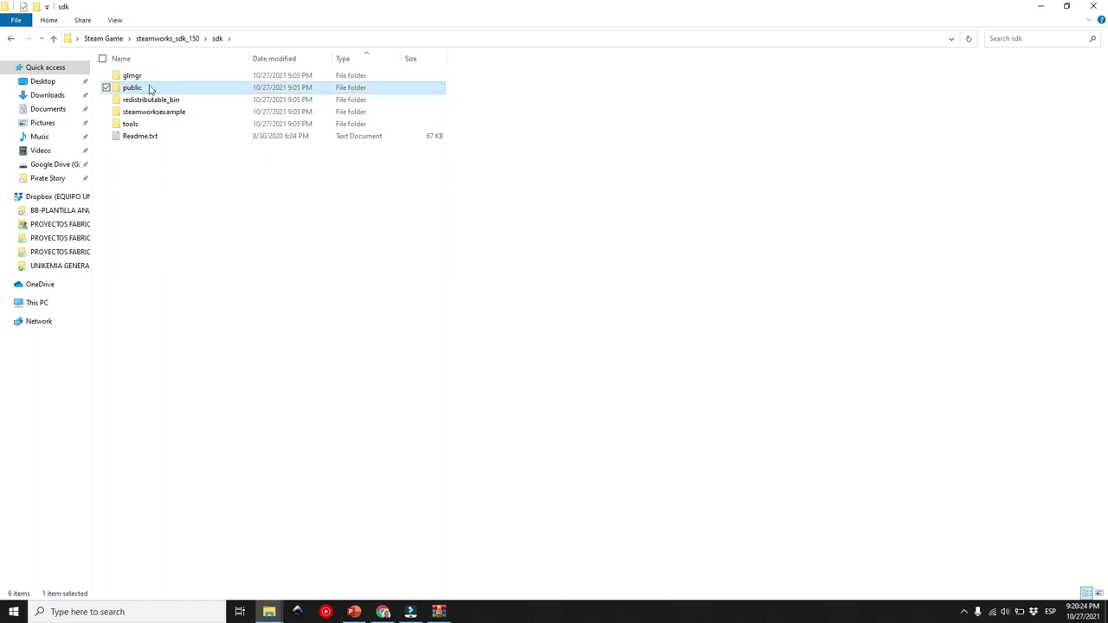
double_click(149, 88)
double_click(149, 77)
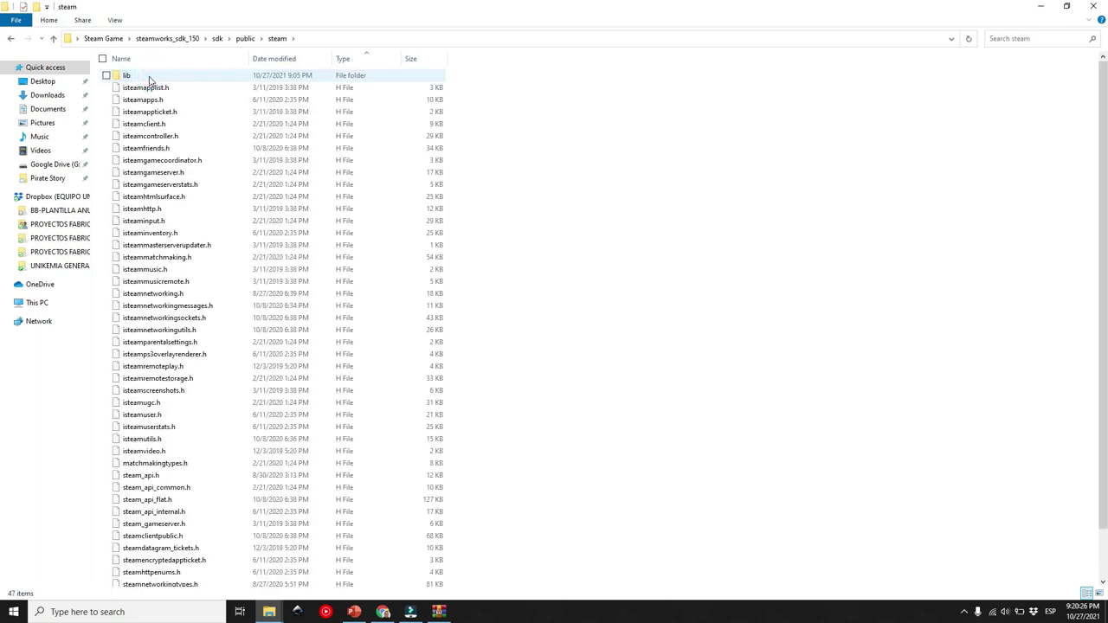
double_click(168, 77)
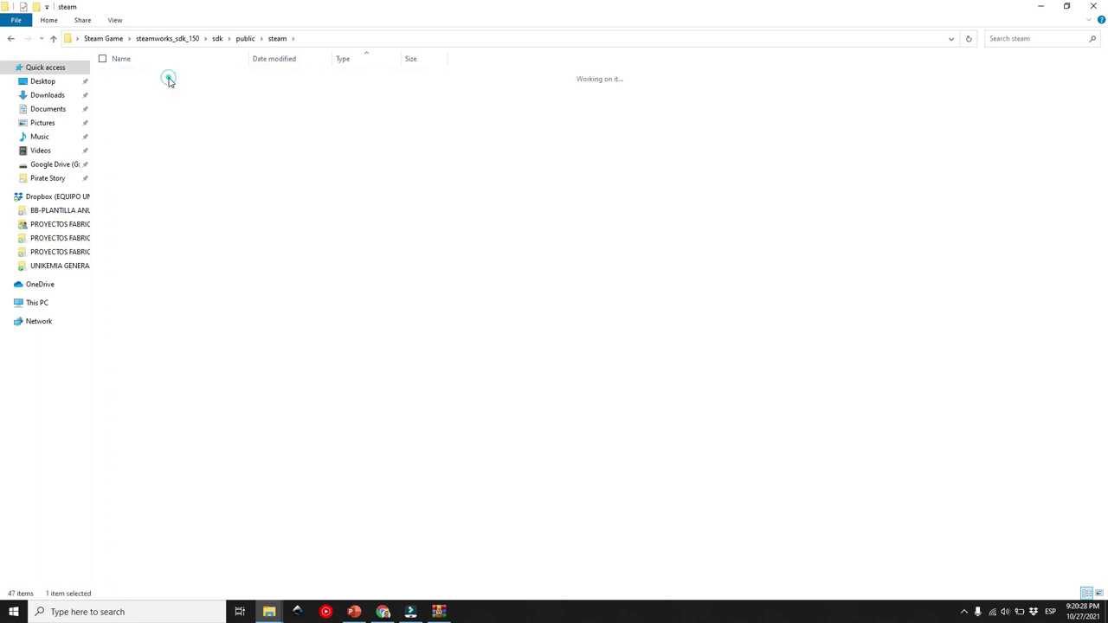
double_click(174, 125)
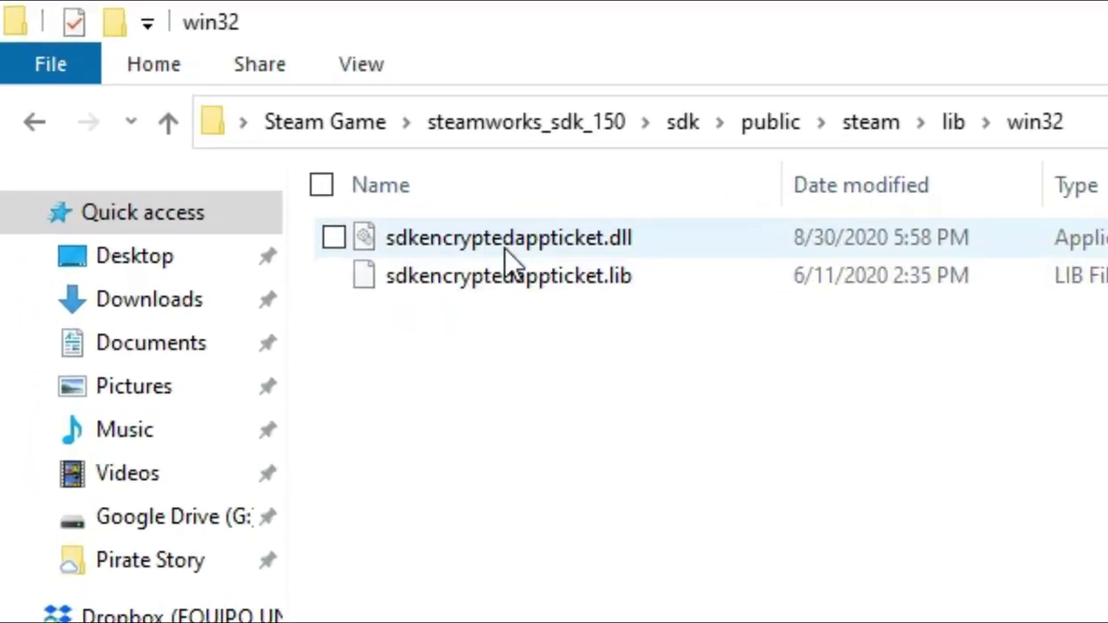
Add sdkencryptedappticket.dll and sdkencryptedappticket.lib from the win32 folder to package.zip, keeping the default archive settings.
left_click(507, 250)
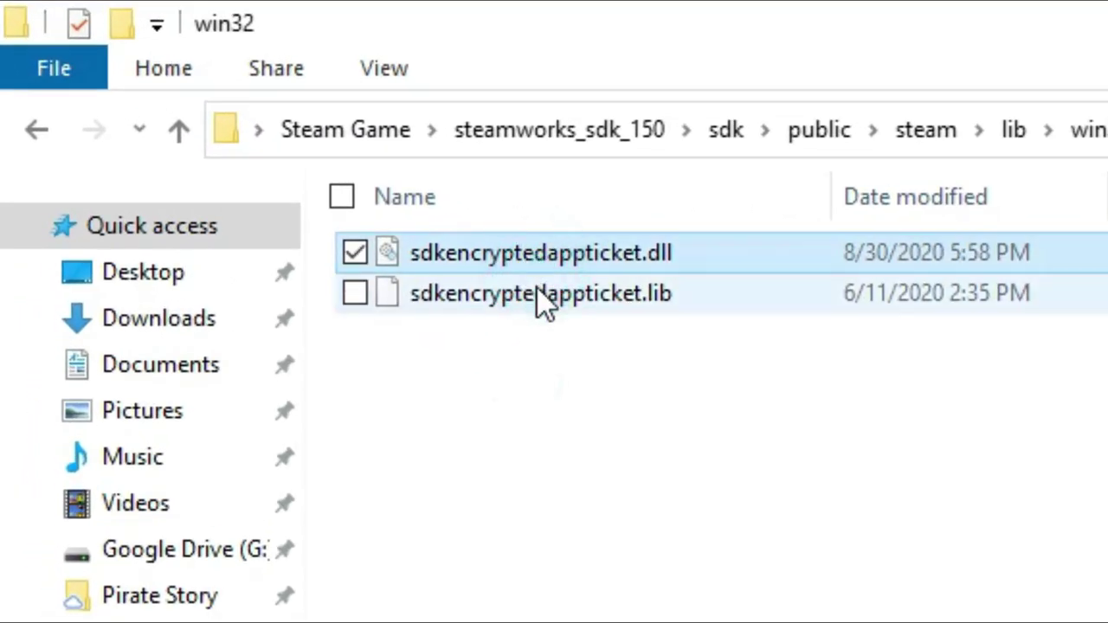
left_click(508, 283, "ctrl")
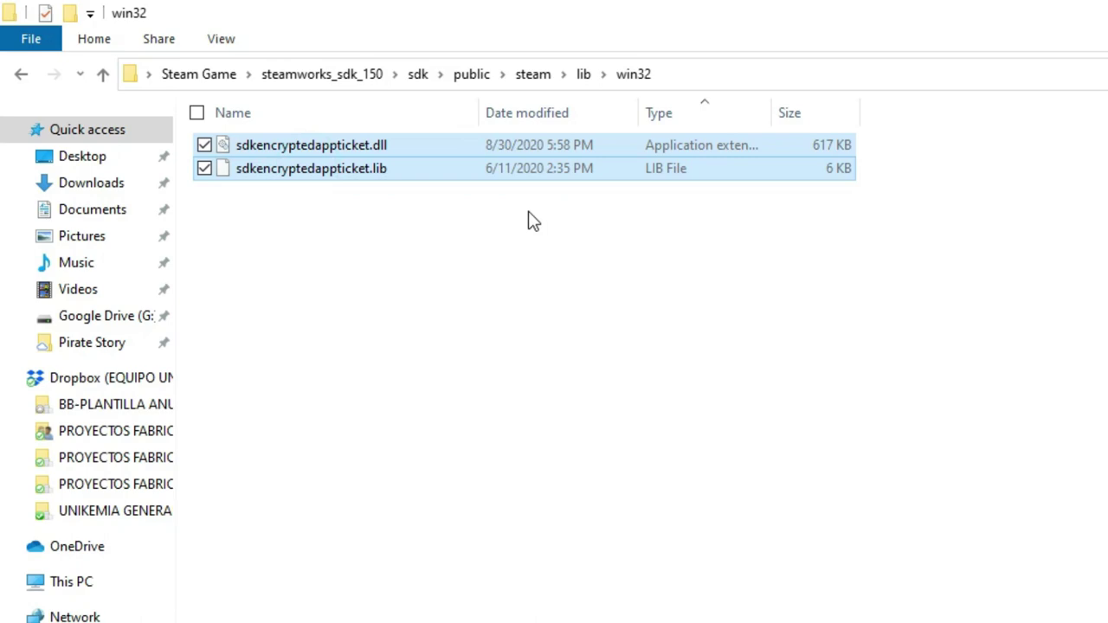
left_click(116, 43)
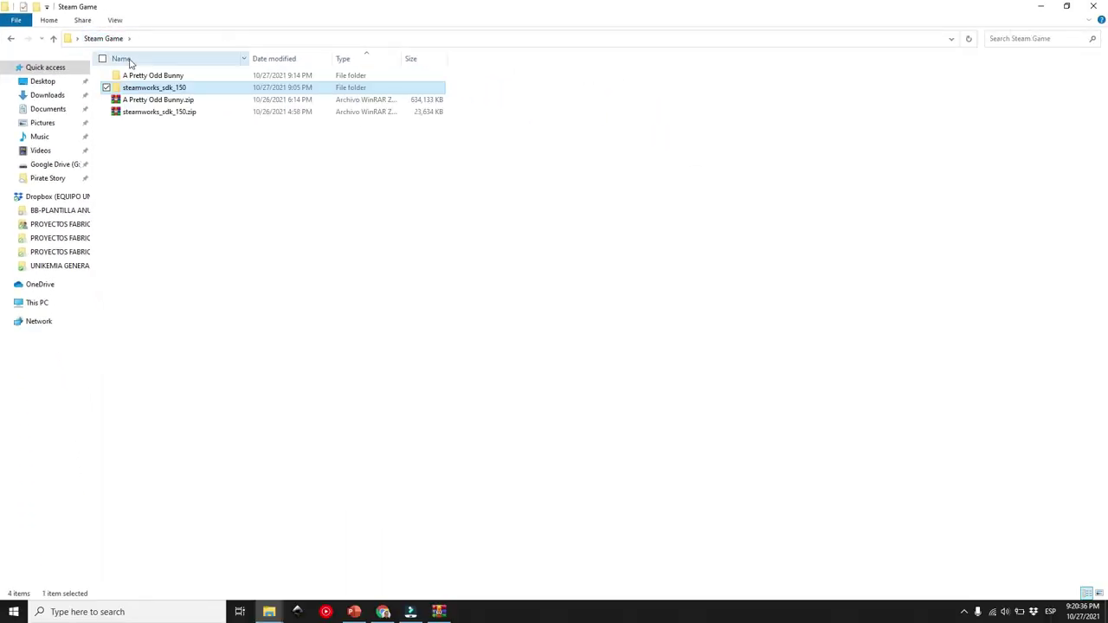
double_click(165, 87)
double_click(146, 78)
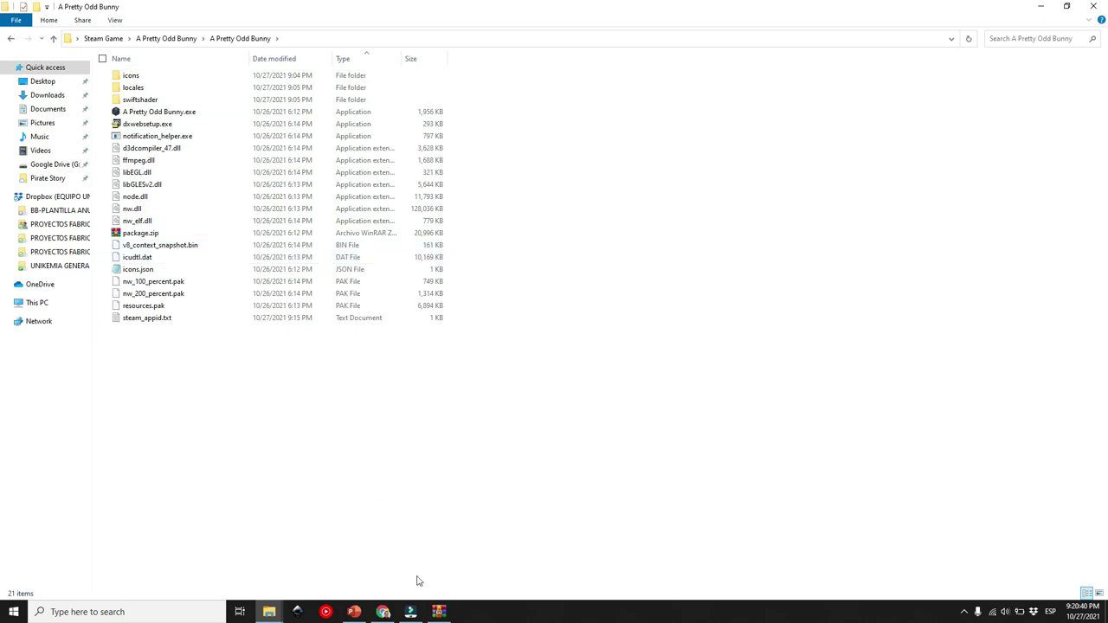
left_click(444, 612)
left_click(145, 317)
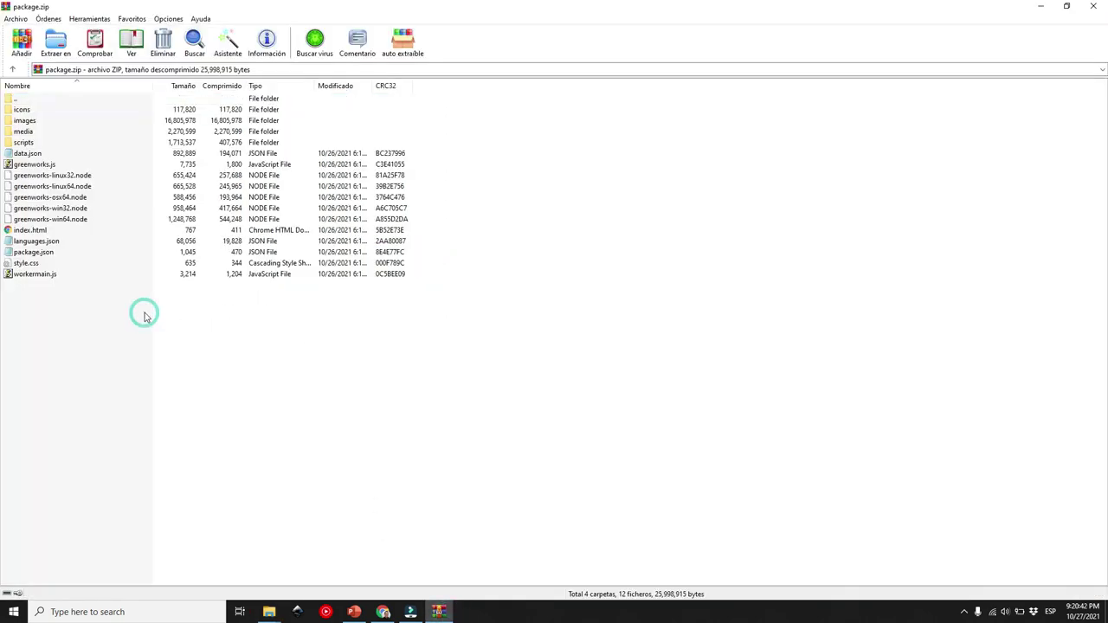
key("alt+a")
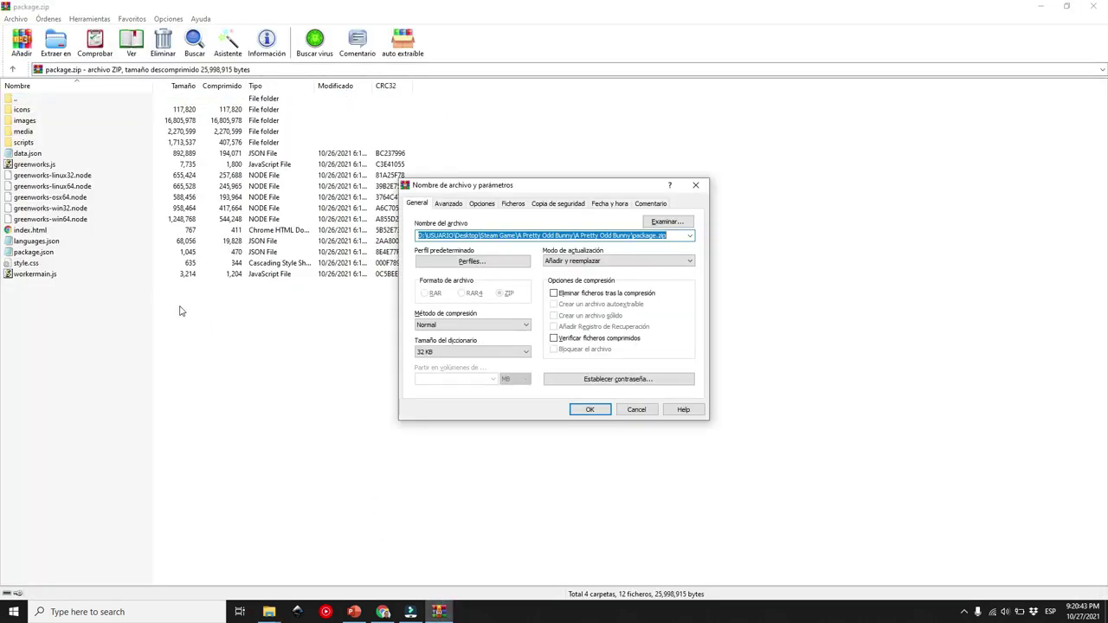
left_click(592, 412)
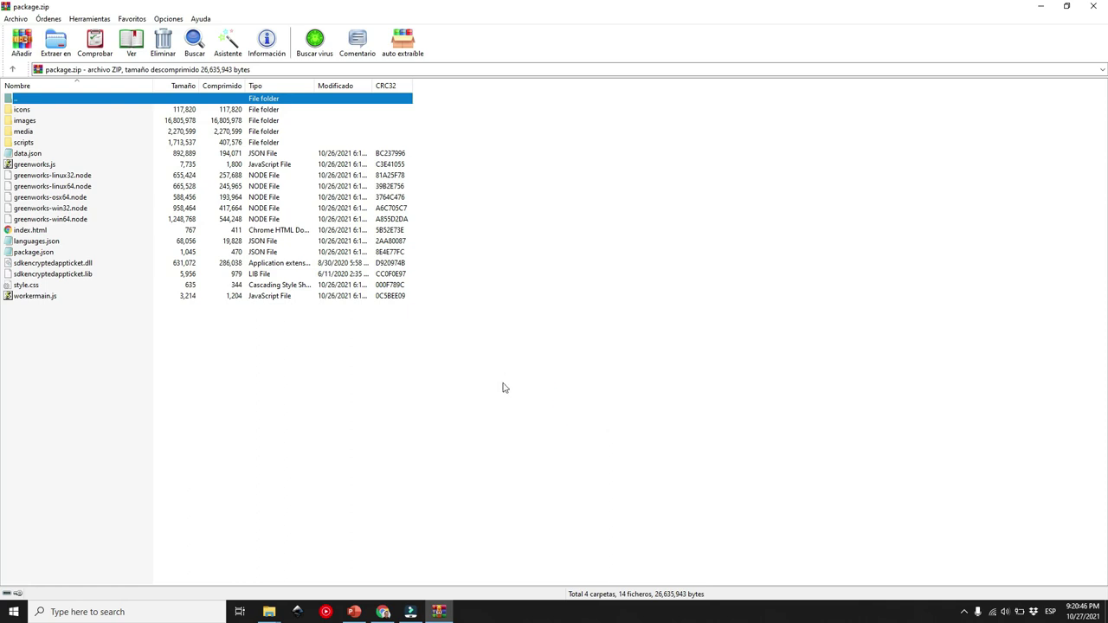
Open the redistributable_bin folder of the Steamworks SDK under steamworks_sdk_150\sdk.
mouse_move(270, 612)
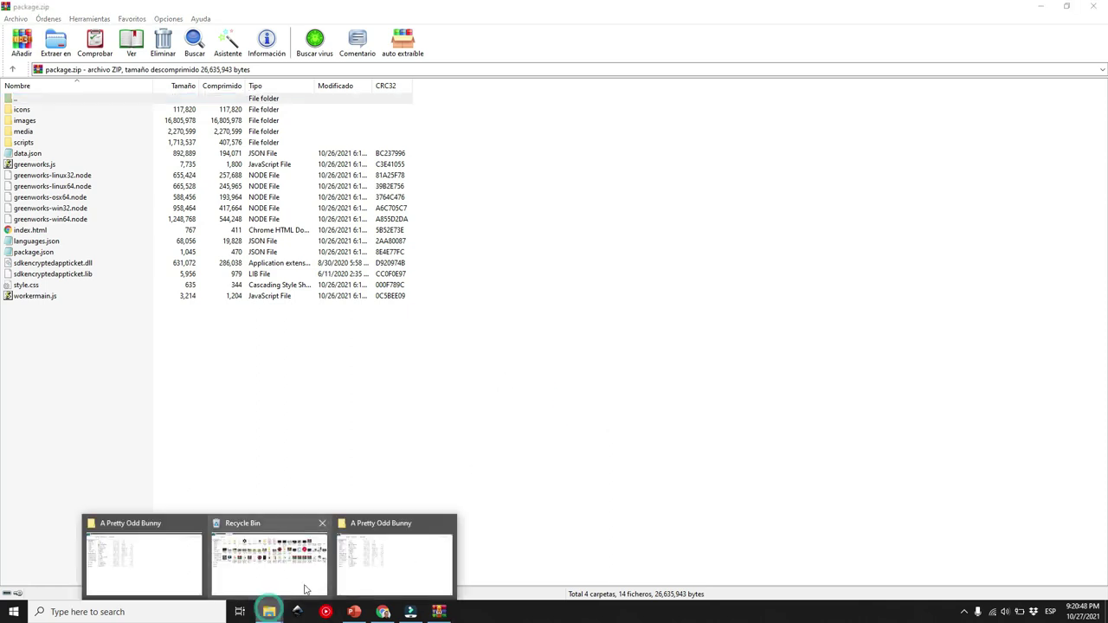
left_click(370, 555)
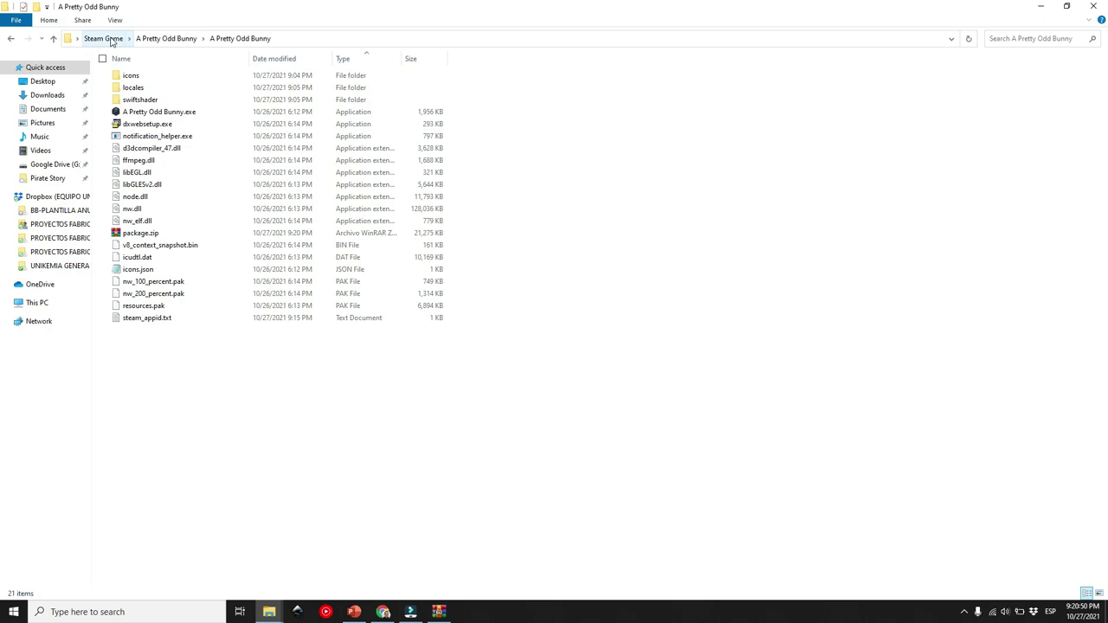
left_click(104, 39)
double_click(137, 86)
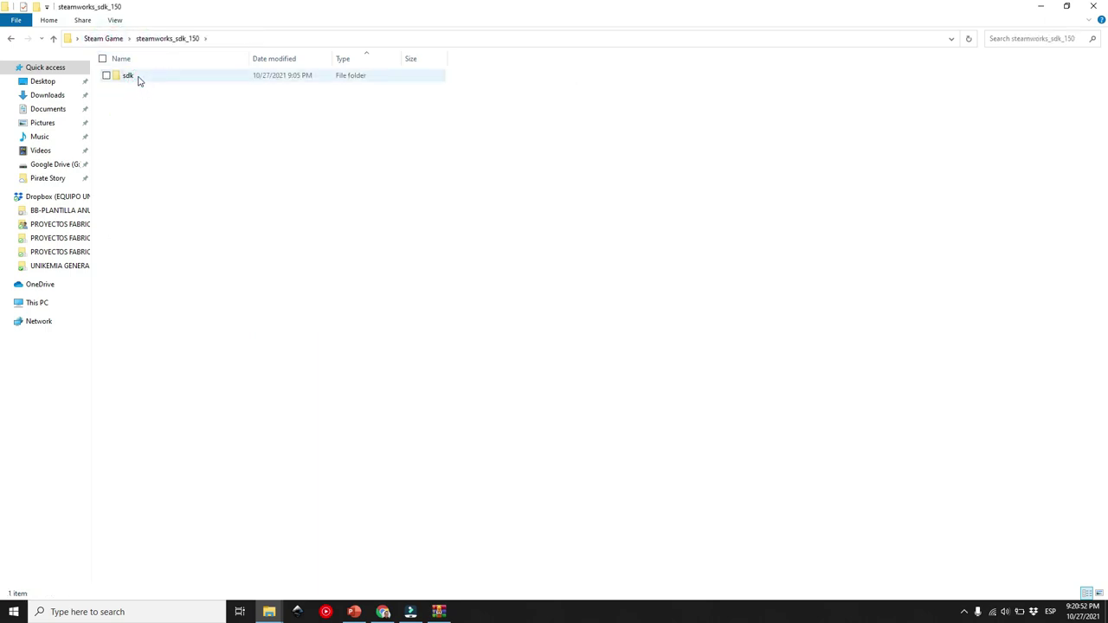
double_click(137, 77)
double_click(149, 100)
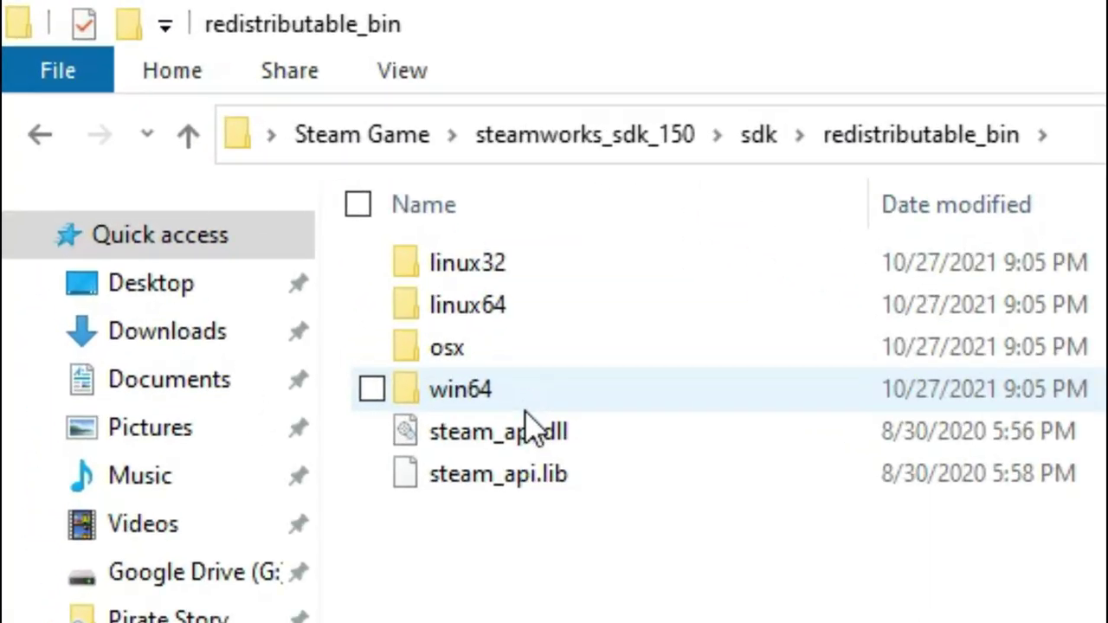
Add steam_api.dll and steam_api.lib from redistributable_bin to package.zip with the default archive settings.
left_click(527, 428)
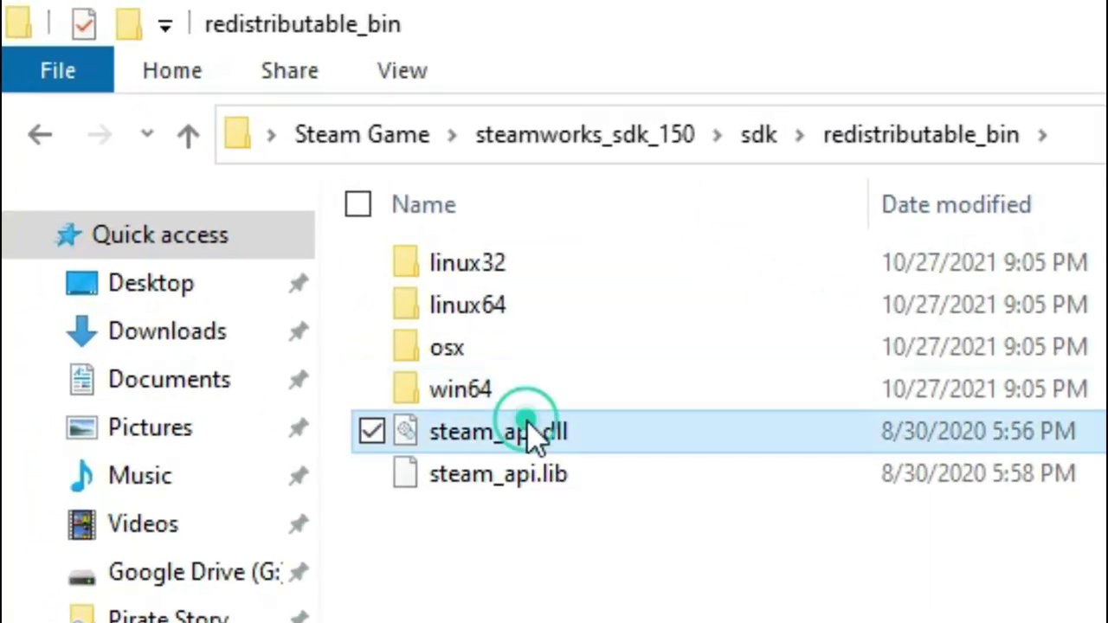
left_click(545, 473, "ctrl")
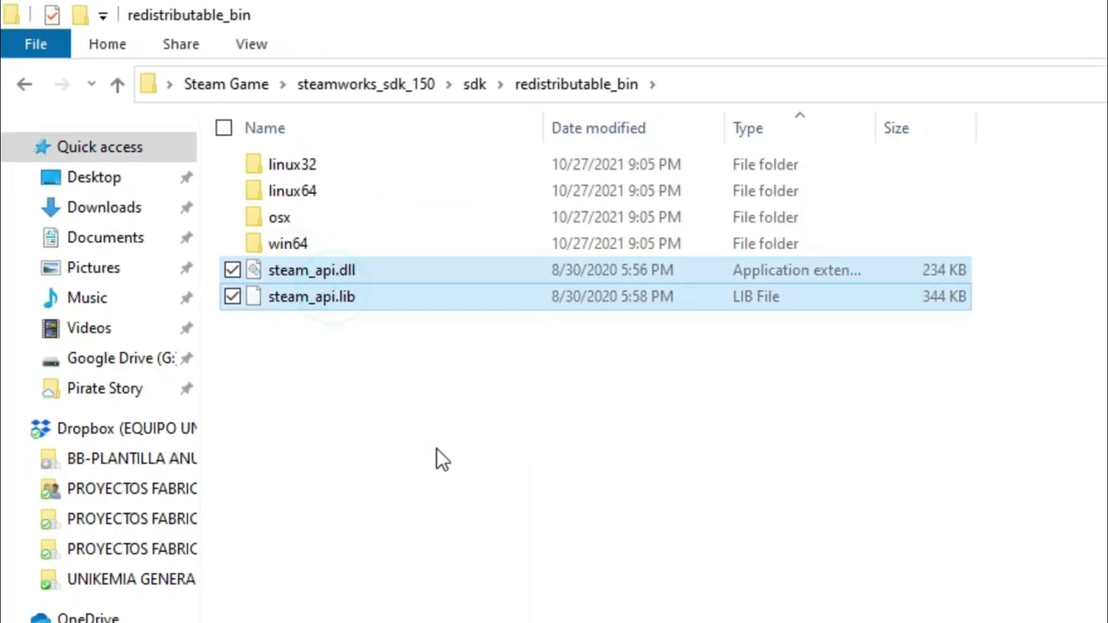
left_click_drag(165, 130, 217, 344)
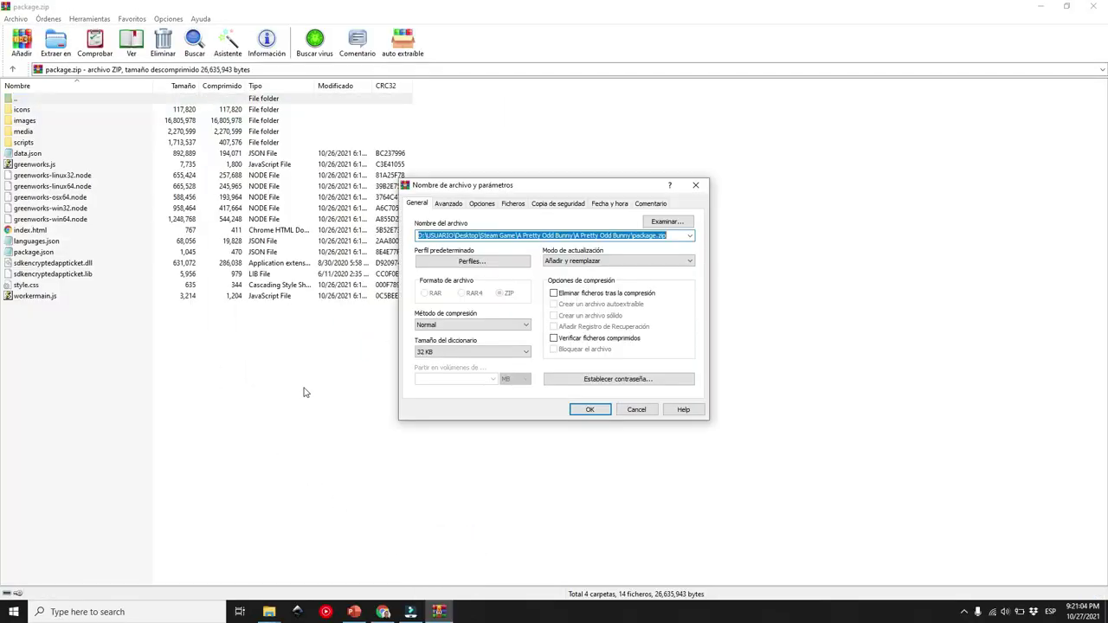
left_click(588, 409)
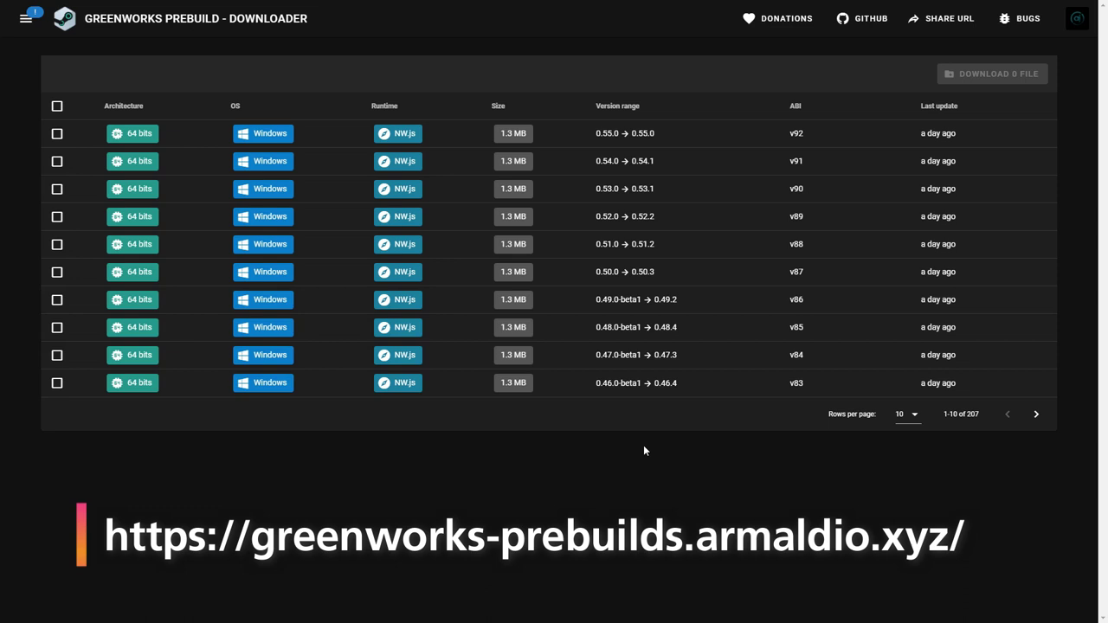
Download the 32-bit Windows NW.js build for versions 0.52.0 to 0.52.2 from the Greenworks Prebuild Downloader.
left_click(1037, 415)
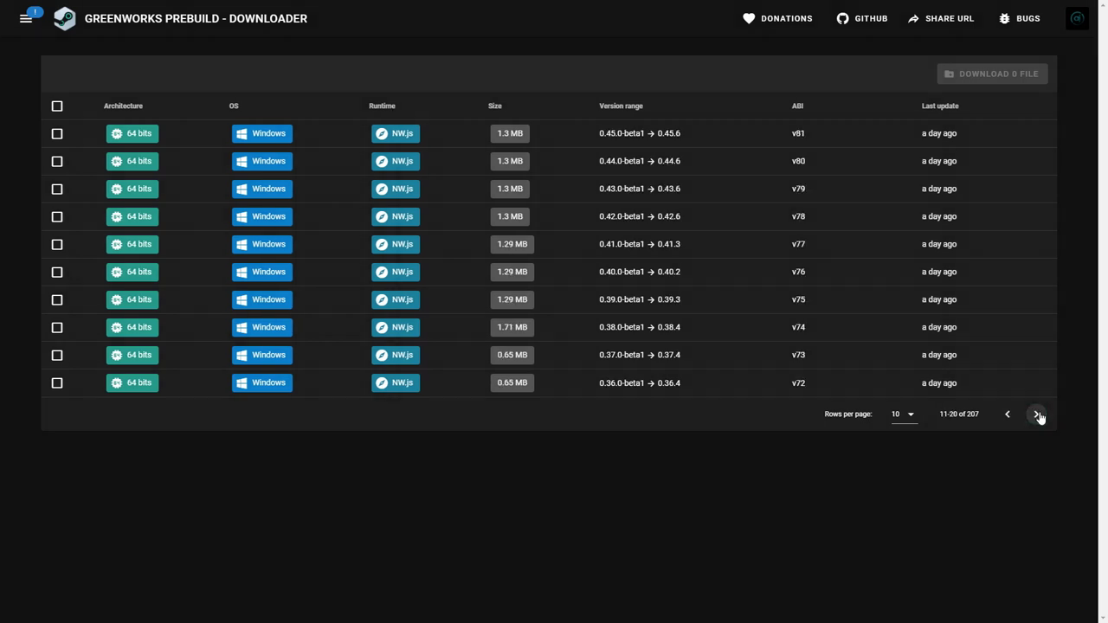
left_click(1037, 415)
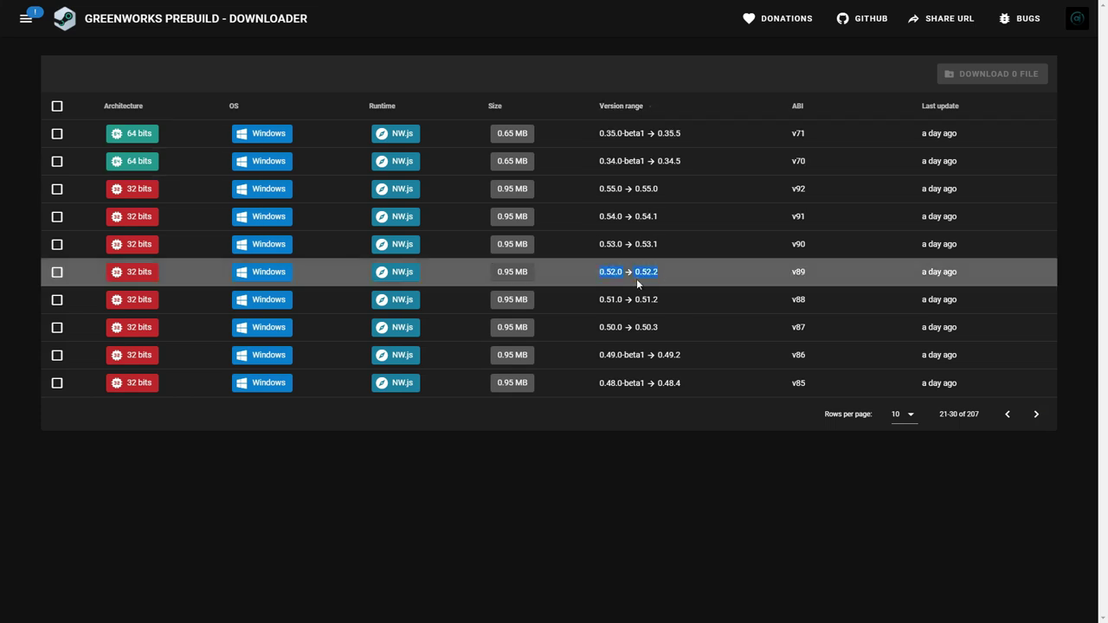
left_click(57, 273)
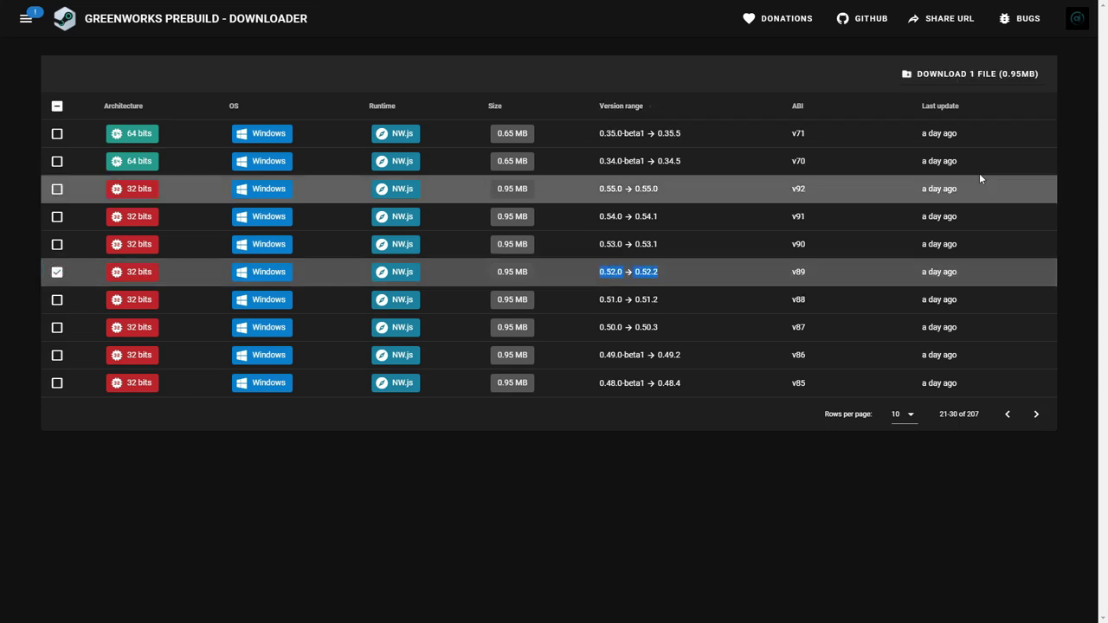
left_click(935, 74)
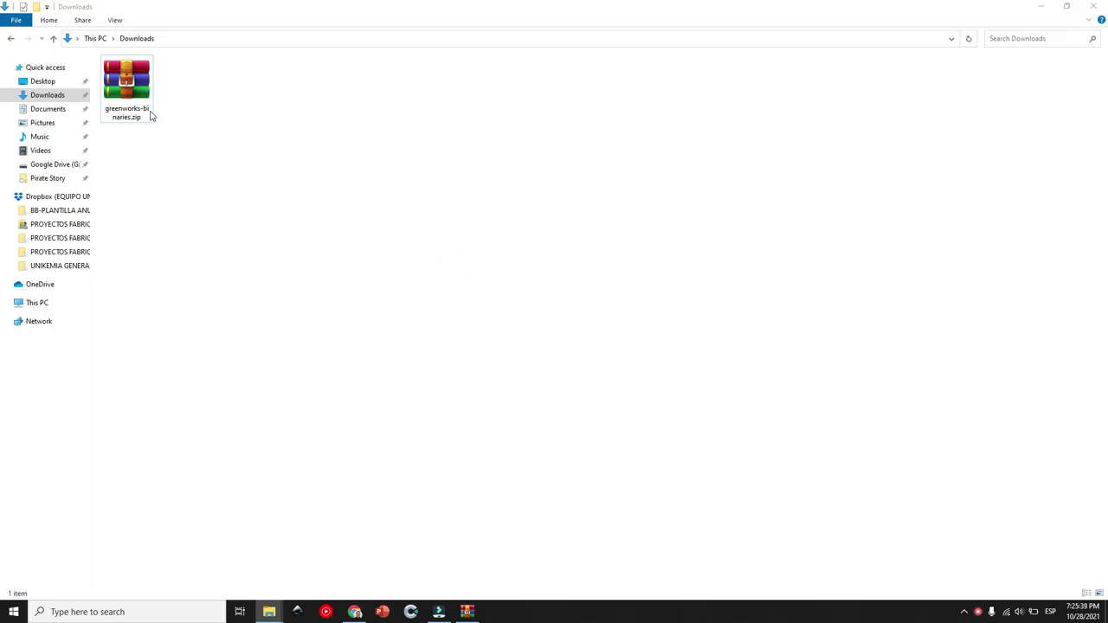
Extract greenworks-binaries.zip in Downloads into its own greenworks-binaries folder and open its nw.js\v89 subfolder.
right_click(150, 115)
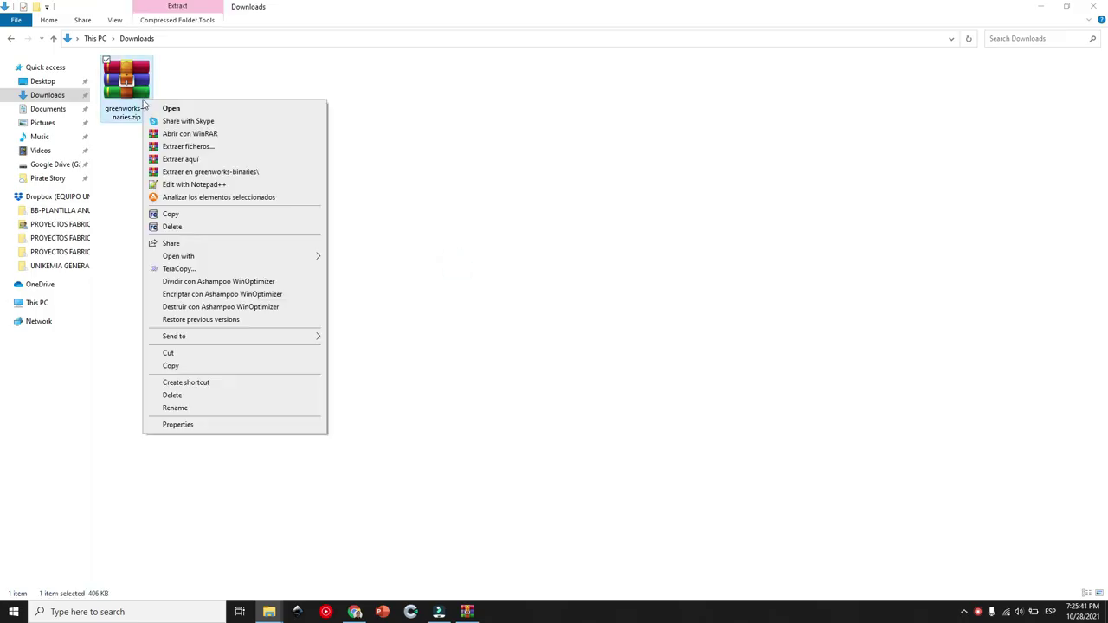
left_click(212, 173)
left_click(185, 95)
double_click(184, 95)
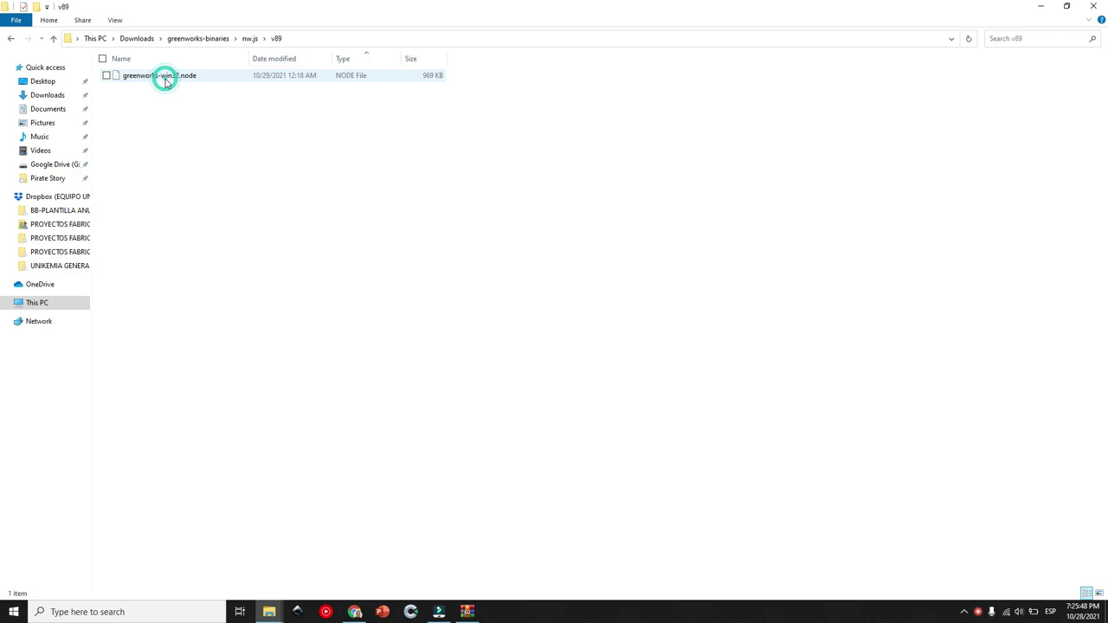
Add the downloaded greenworks-win32.node to package.zip, replacing the file of the same name.
left_click(166, 77)
key("alt+Tab")
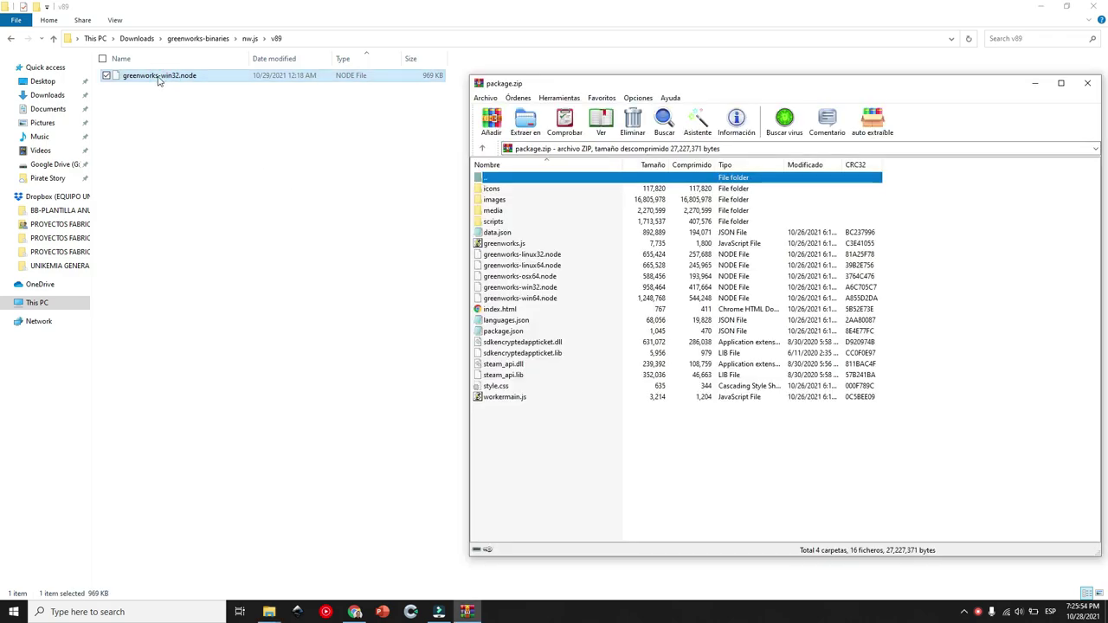
left_click_drag(159, 81, 589, 417)
left_click(822, 428)
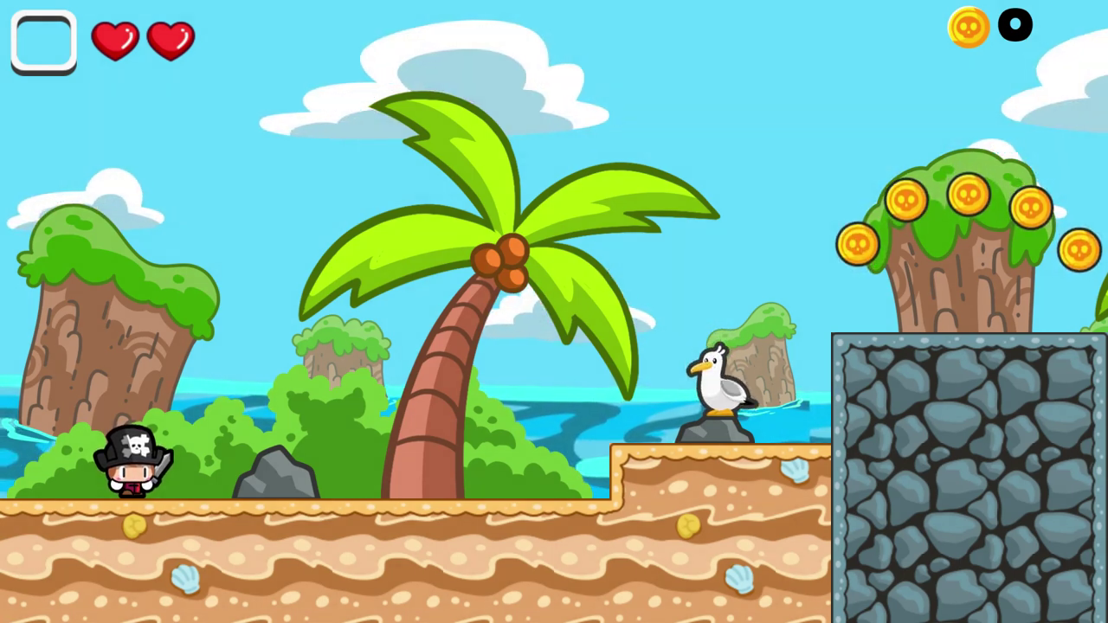
key("F12")
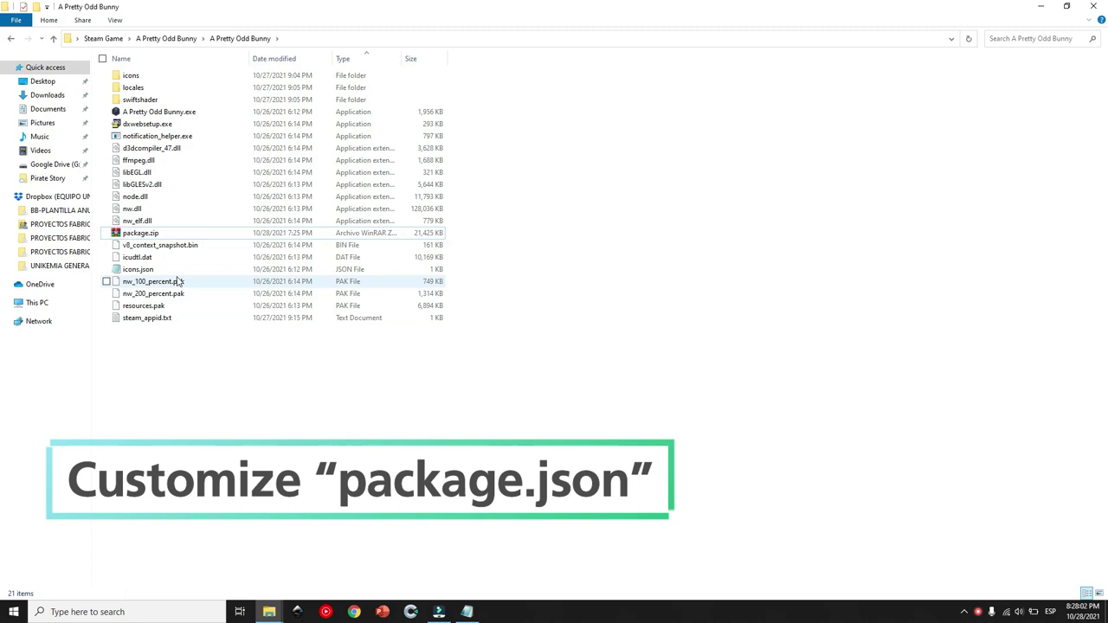
Open package.json from package.zip in the A Pretty Odd Bunny game folder in a maximized Notepad window.
left_click(148, 234)
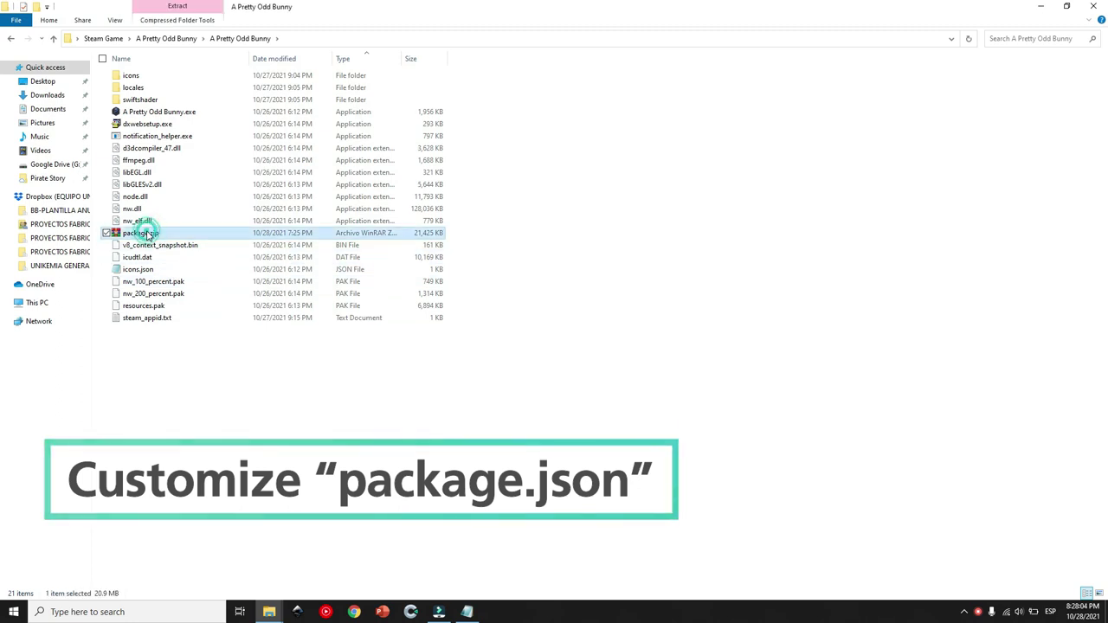
double_click(147, 233)
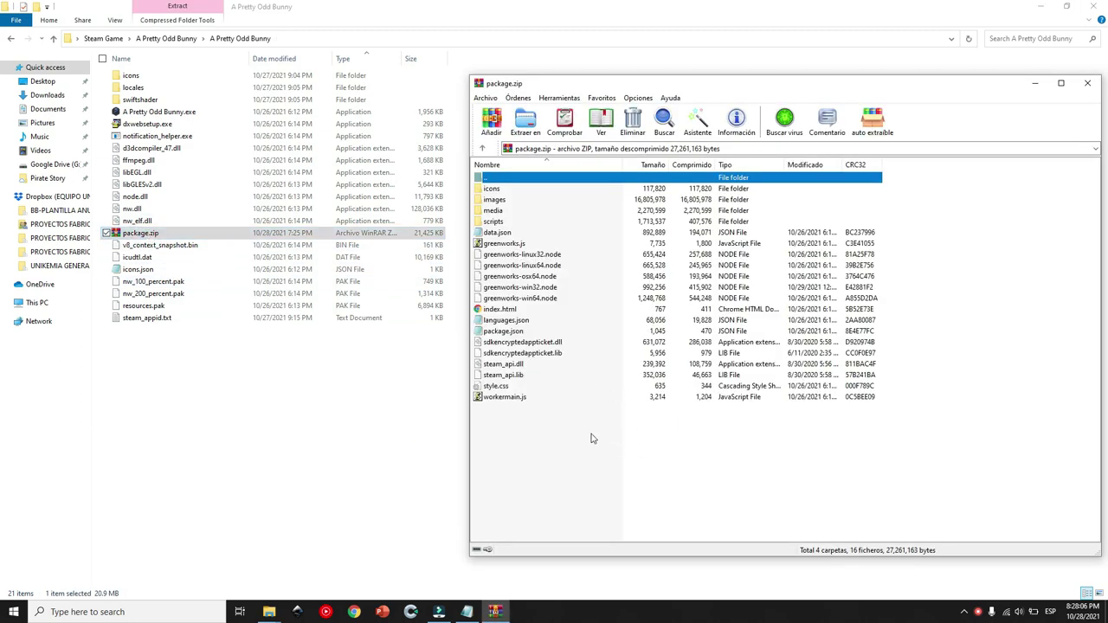
left_click(511, 332)
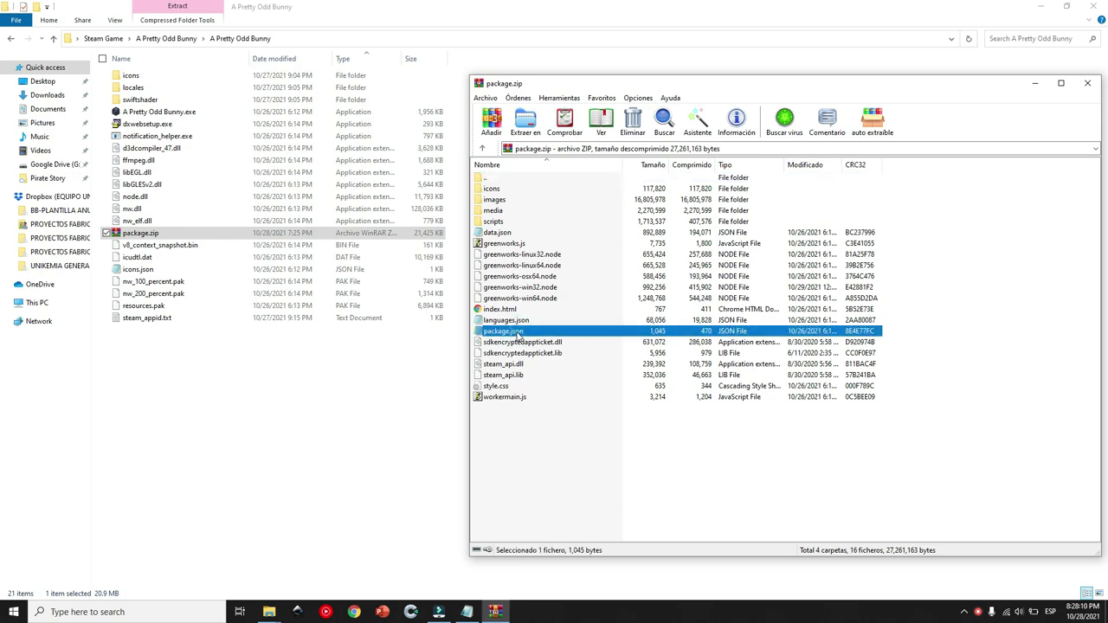
double_click(517, 334)
left_click(987, 107)
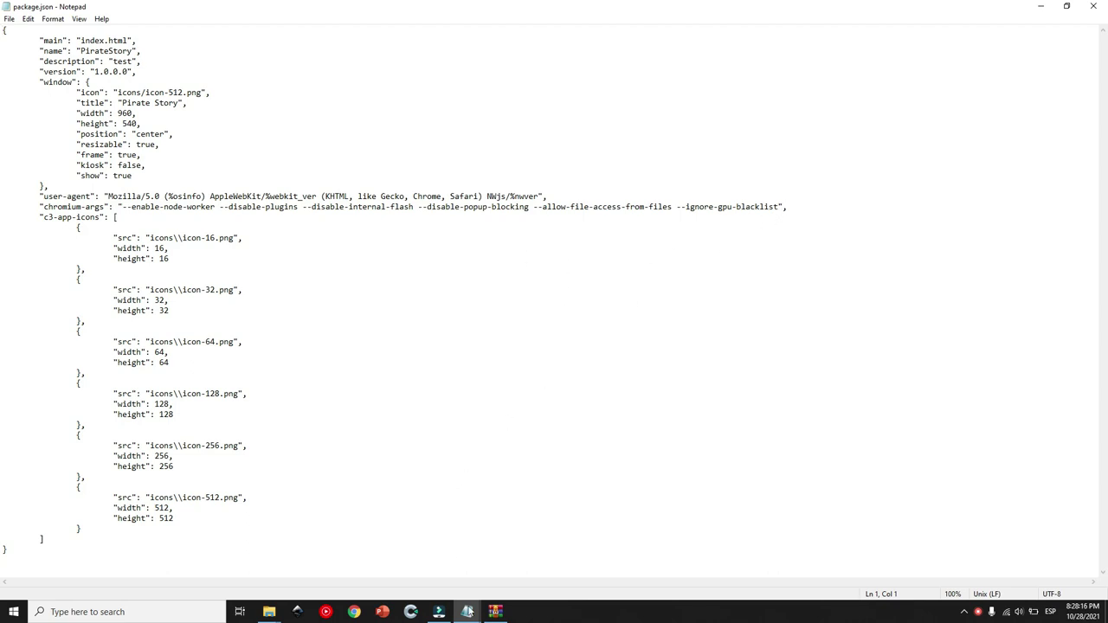
Append --in-process-gpu and --disable-direct-composition, copied from New Text Document.txt, to the end of the chromium-args value in package.json.
mouse_move(468, 612)
left_click(431, 562)
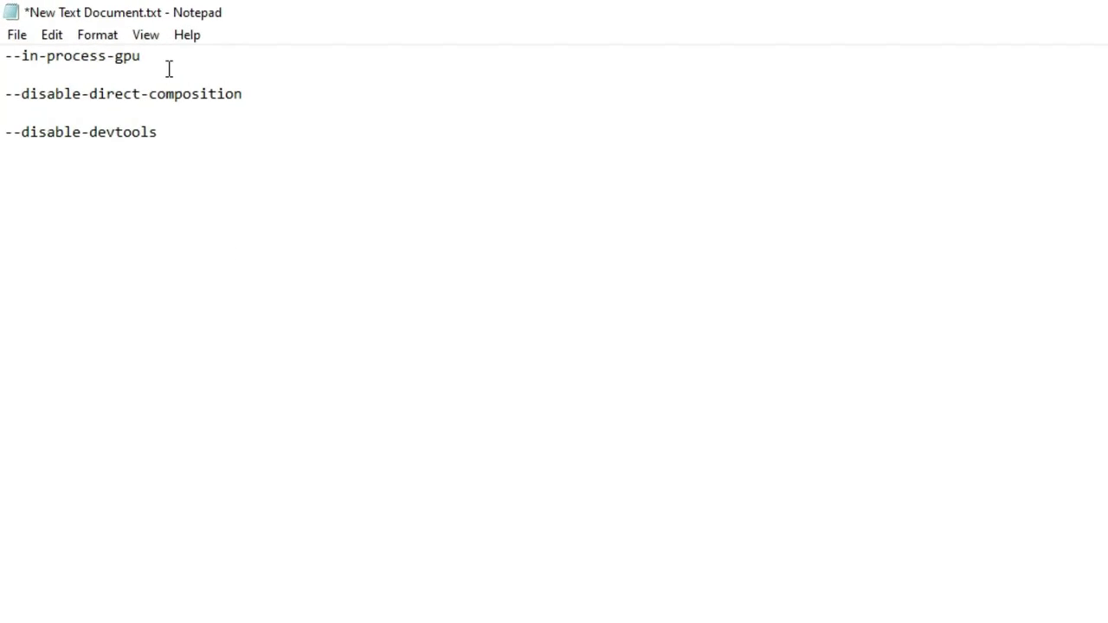
left_click_drag(140, 55, 6, 56)
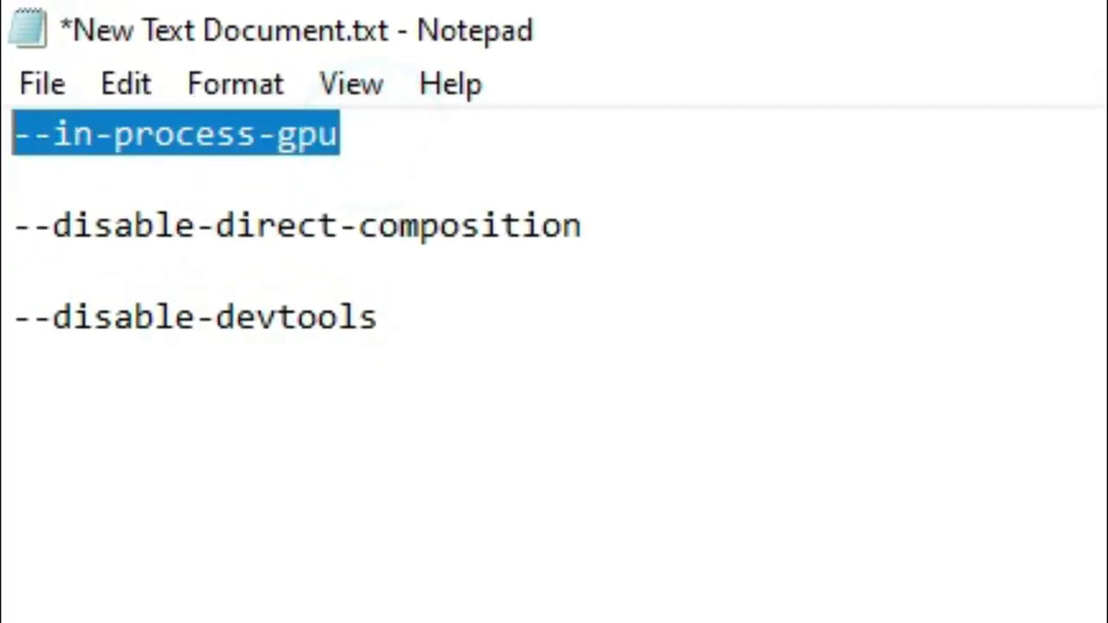
mouse_move(467, 612)
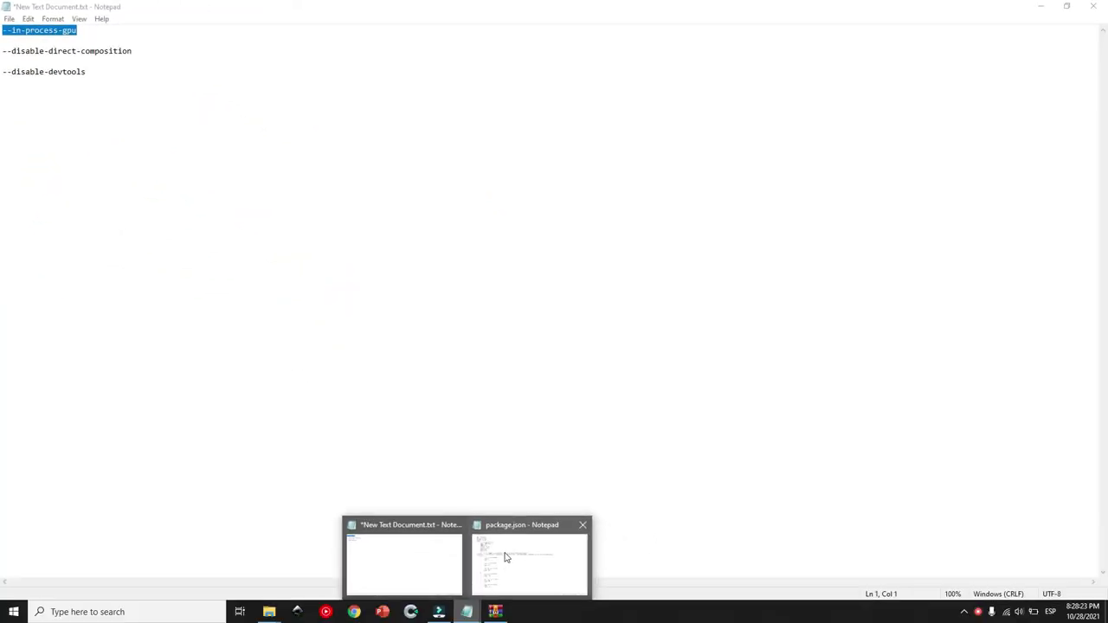
left_click(506, 558)
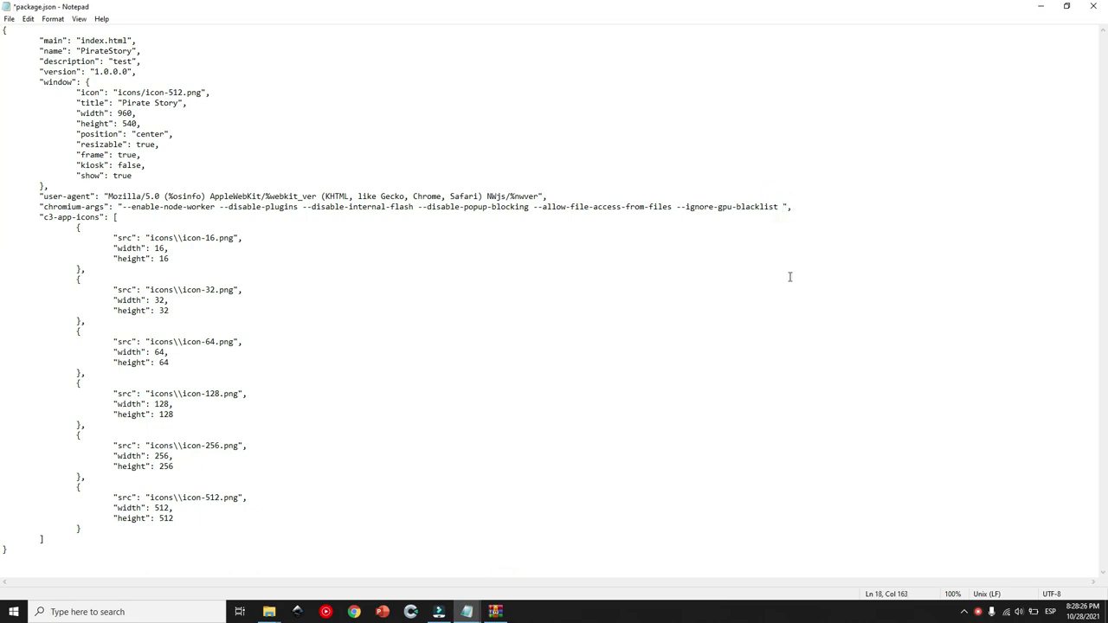
mouse_move(461, 616)
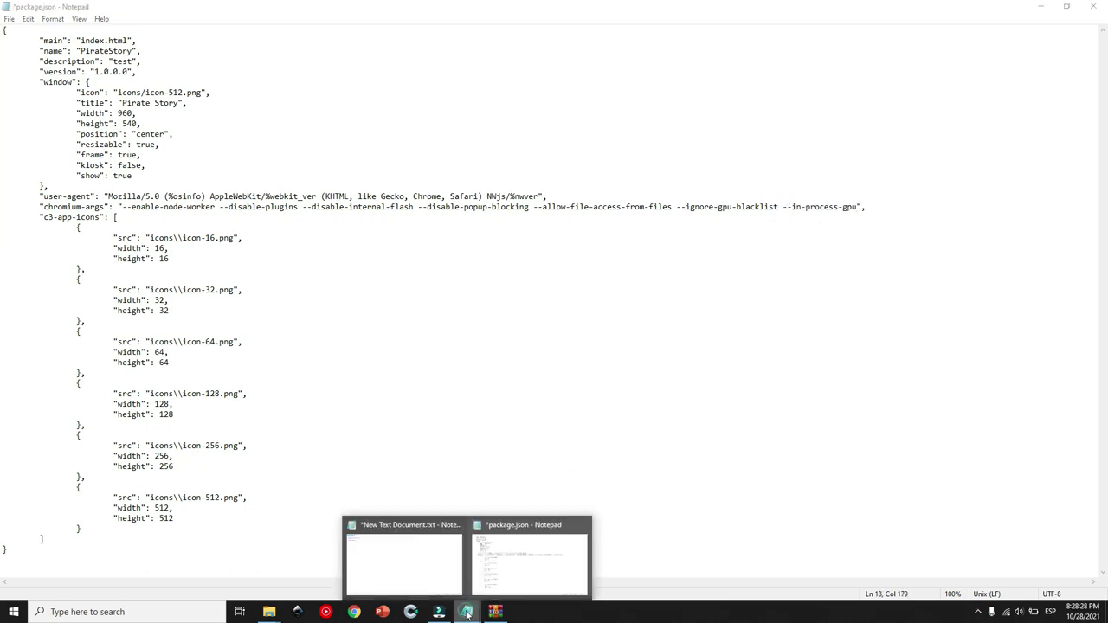
left_click(451, 558)
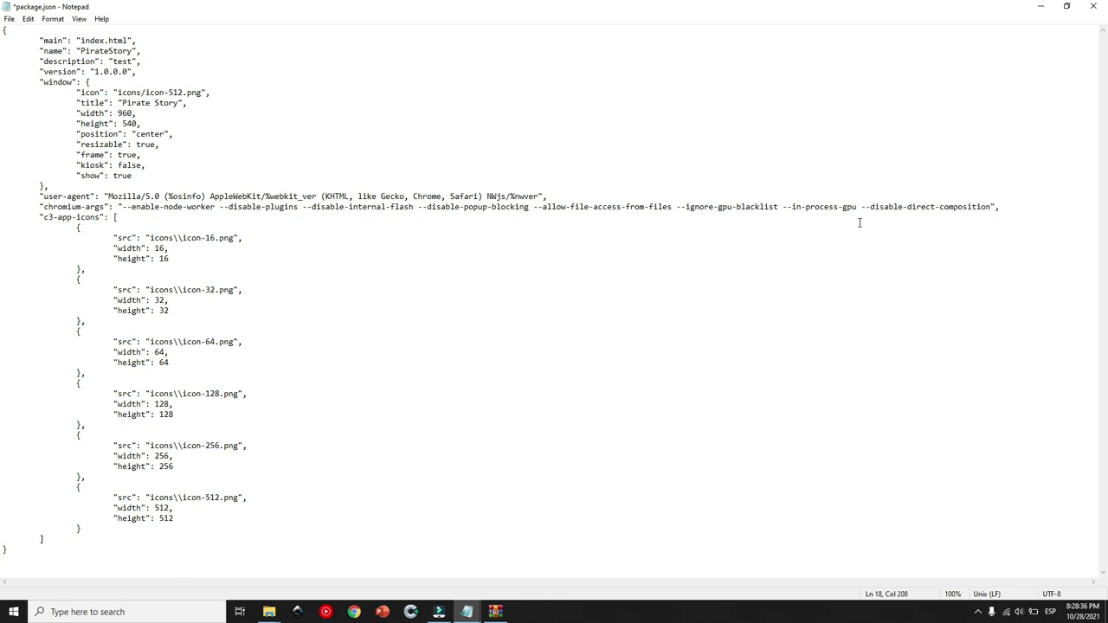
Copy --disable-devtools from New Text Document.txt and append it to the end of package.json's chromium-args value.
mouse_move(473, 616)
left_click(413, 562)
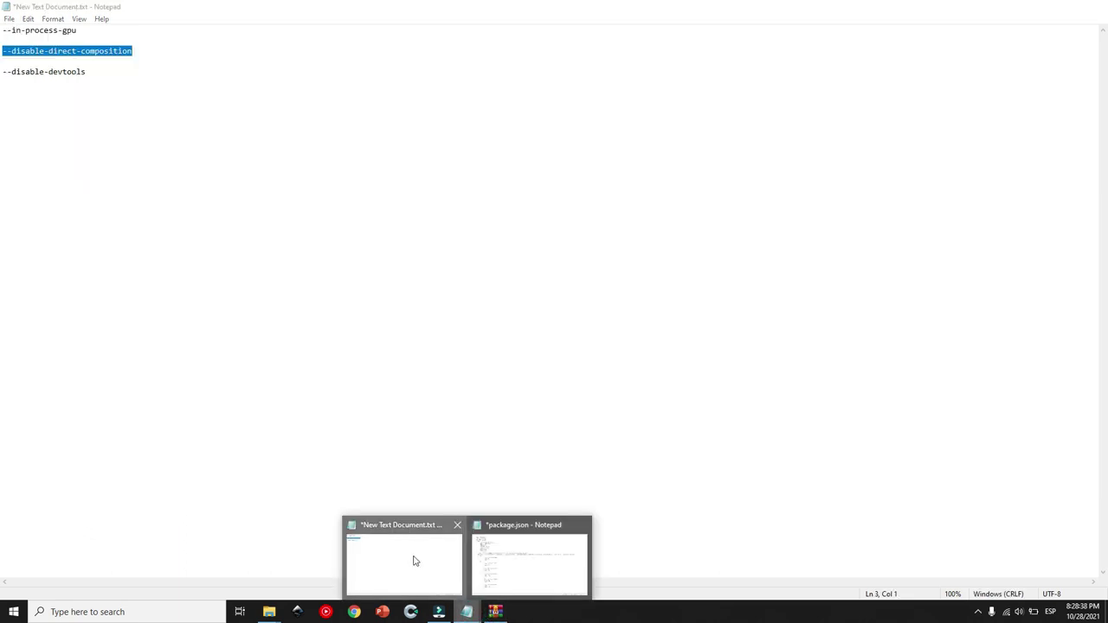
left_click_drag(103, 71, 12, 71)
left_click(517, 560)
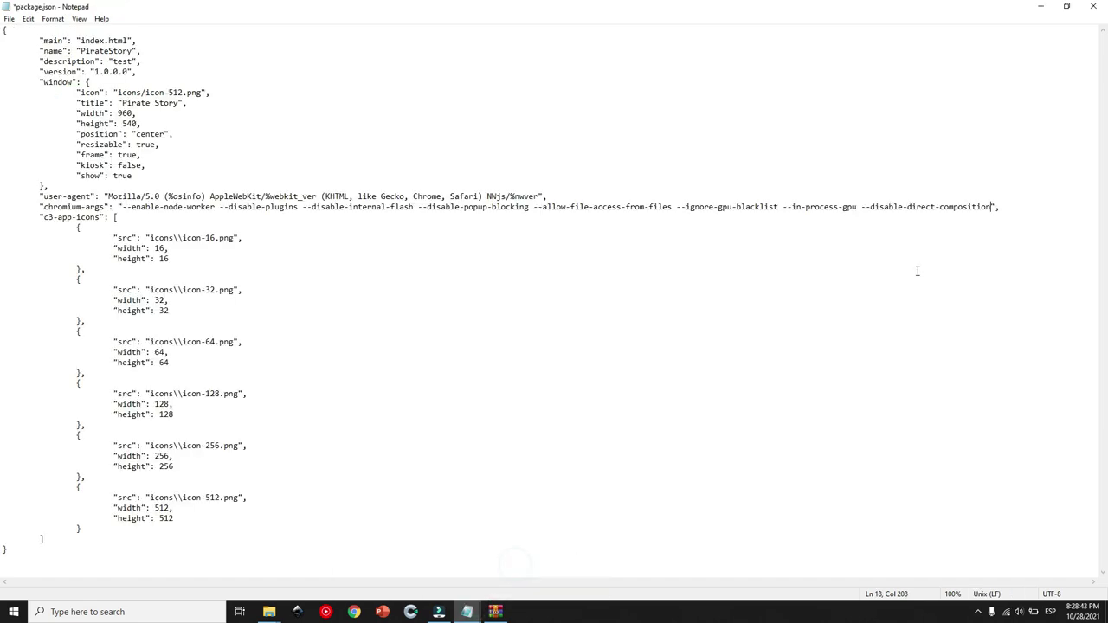
Save and close package.json, and update the modified file inside package.zip.
left_click(9, 21)
left_click(35, 71)
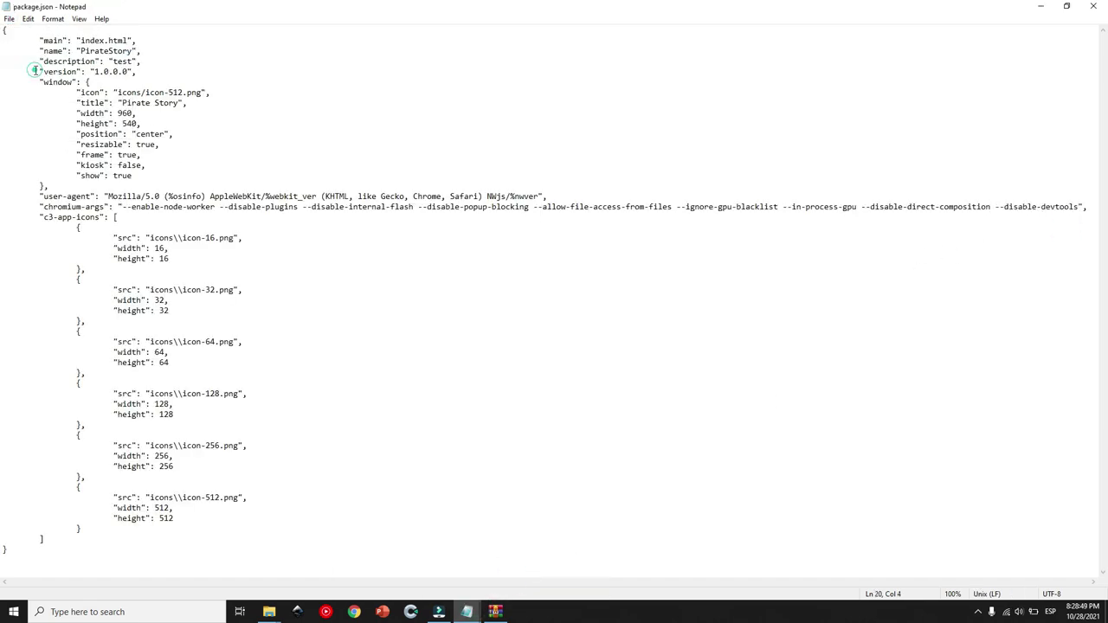
left_click(1095, 9)
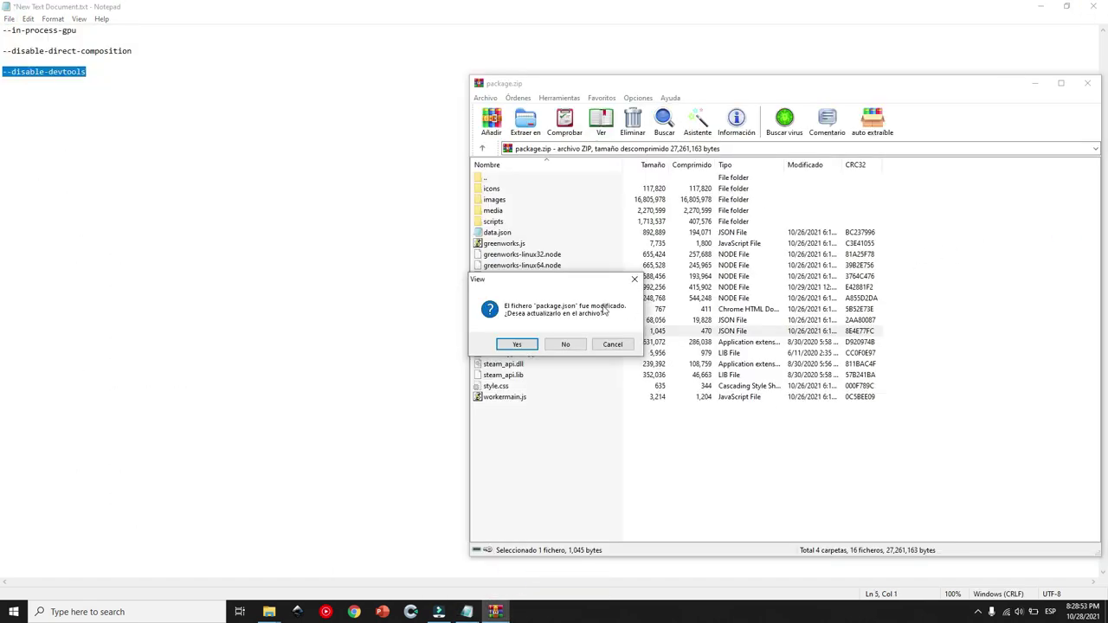
left_click(516, 345)
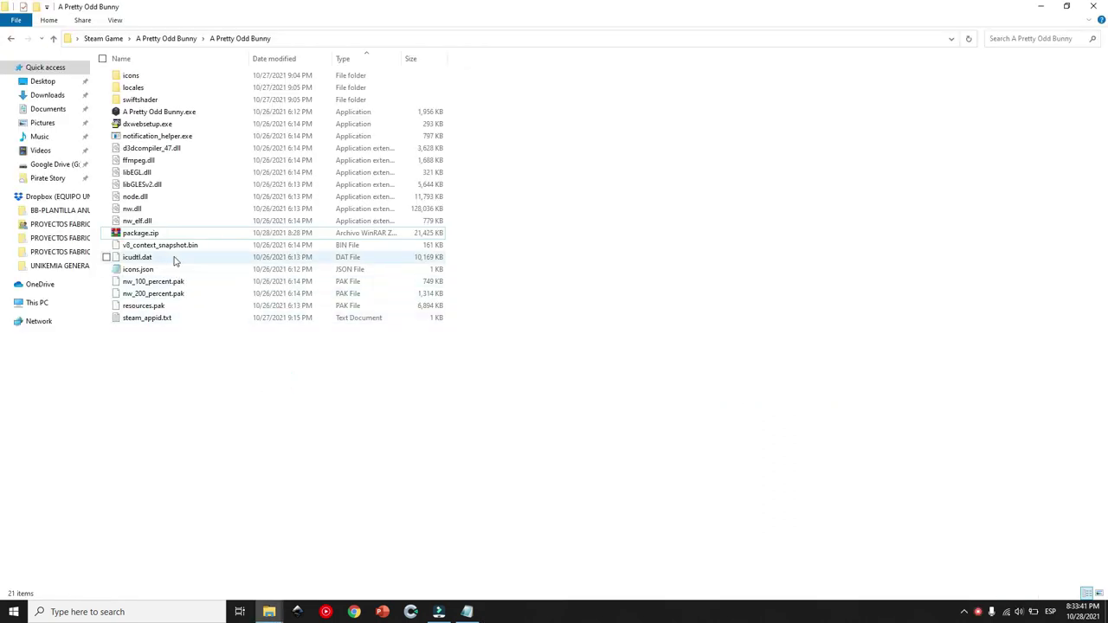
Rename package.zip in the A Pretty Odd Bunny folder as package.nw, accepting the extension change.
left_click(156, 233)
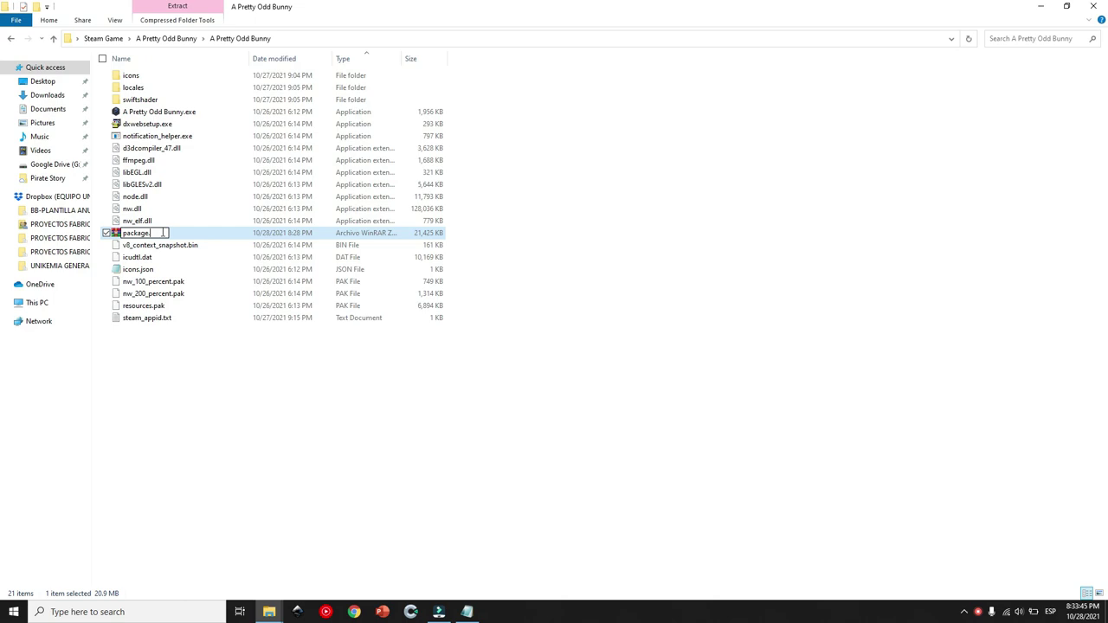
left_click(255, 355)
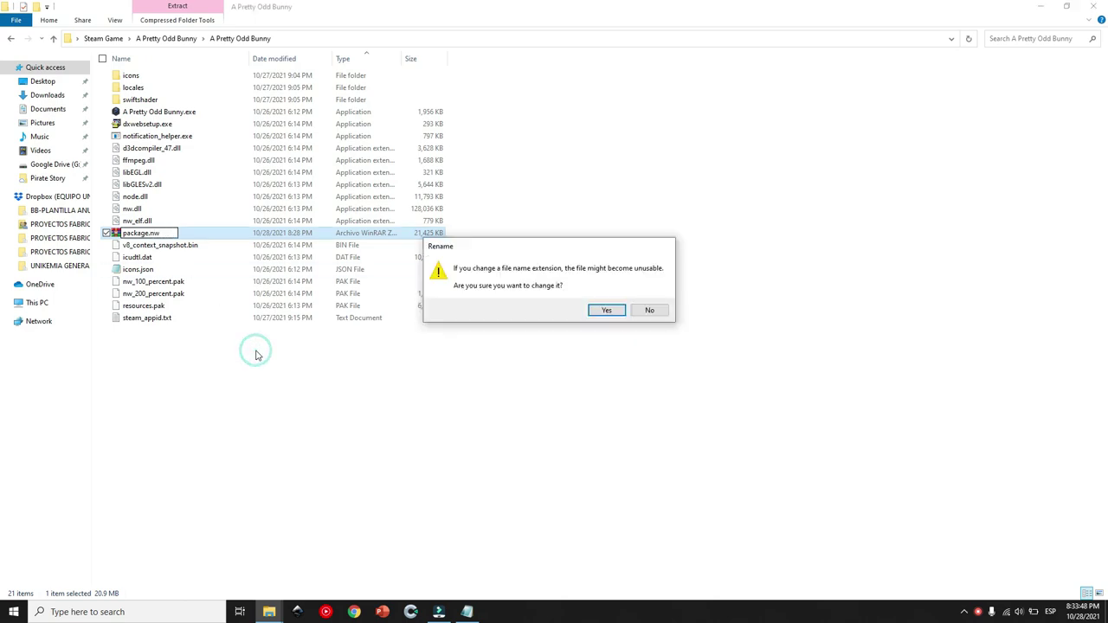
left_click(606, 311)
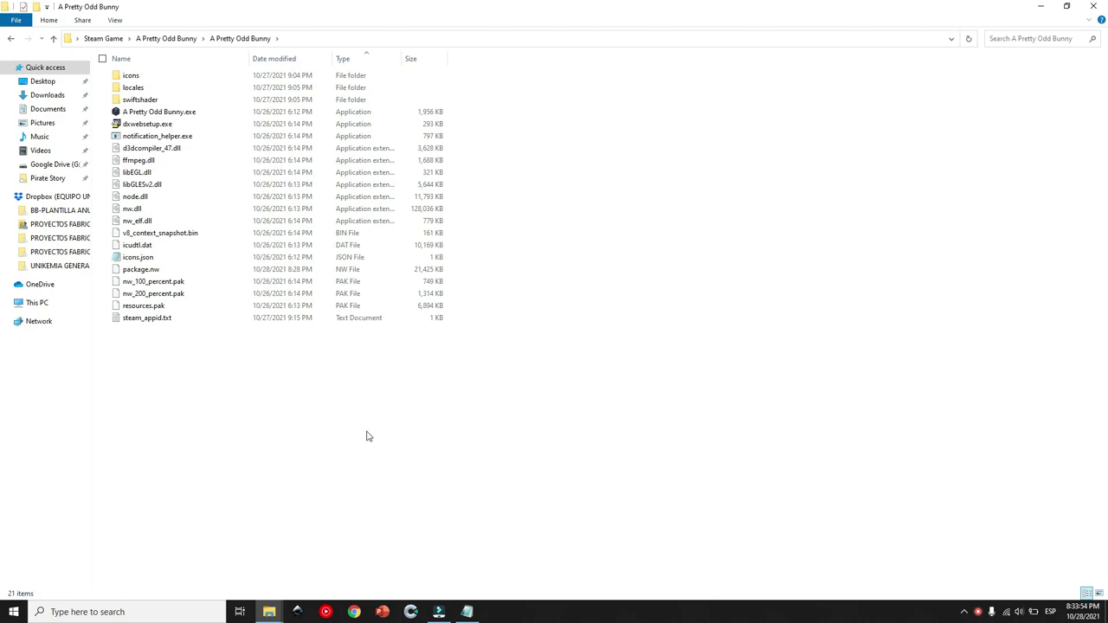
Compress all files and folders in the A Pretty Odd Bunny folder into a ZIP archive named A Pretty Odd Bunny.zip.
left_click_drag(366, 437, 136, 80)
right_click(194, 185)
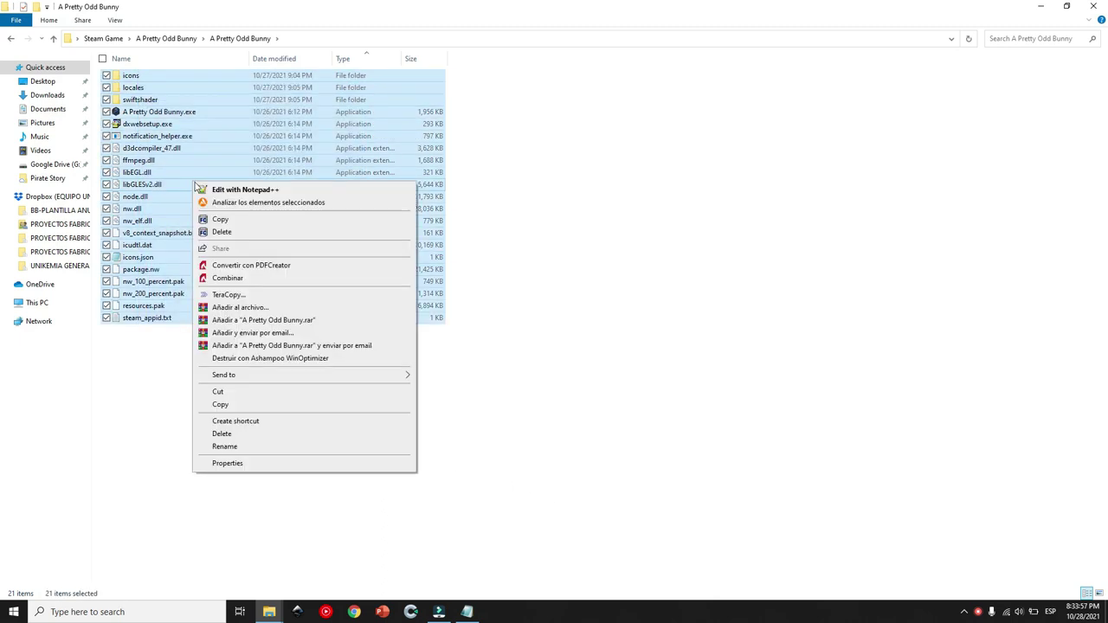
left_click(256, 313)
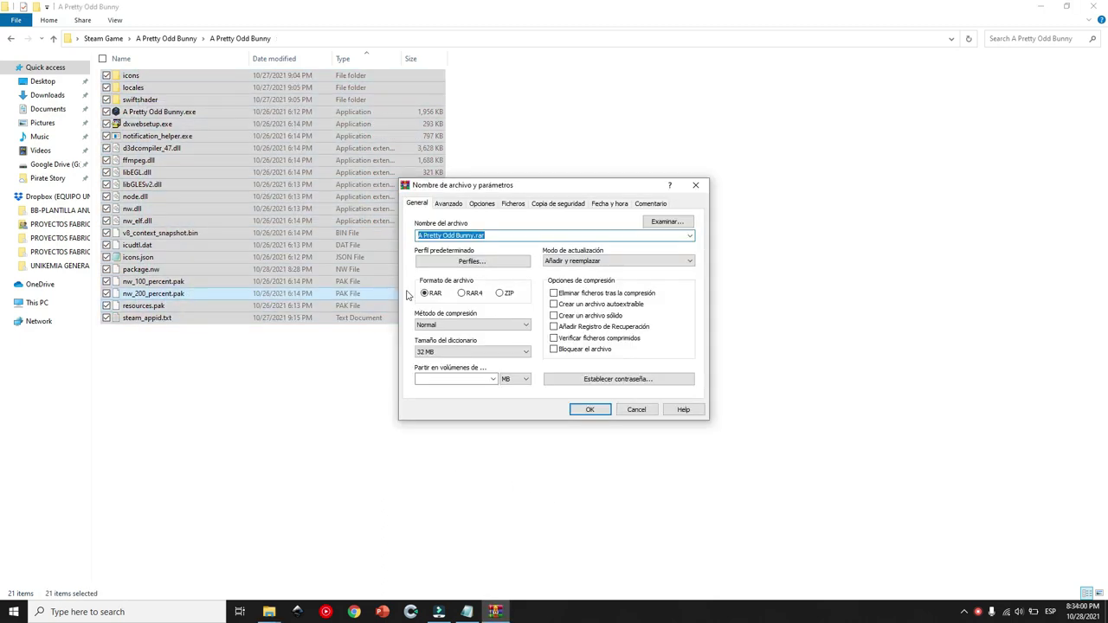
left_click(500, 293)
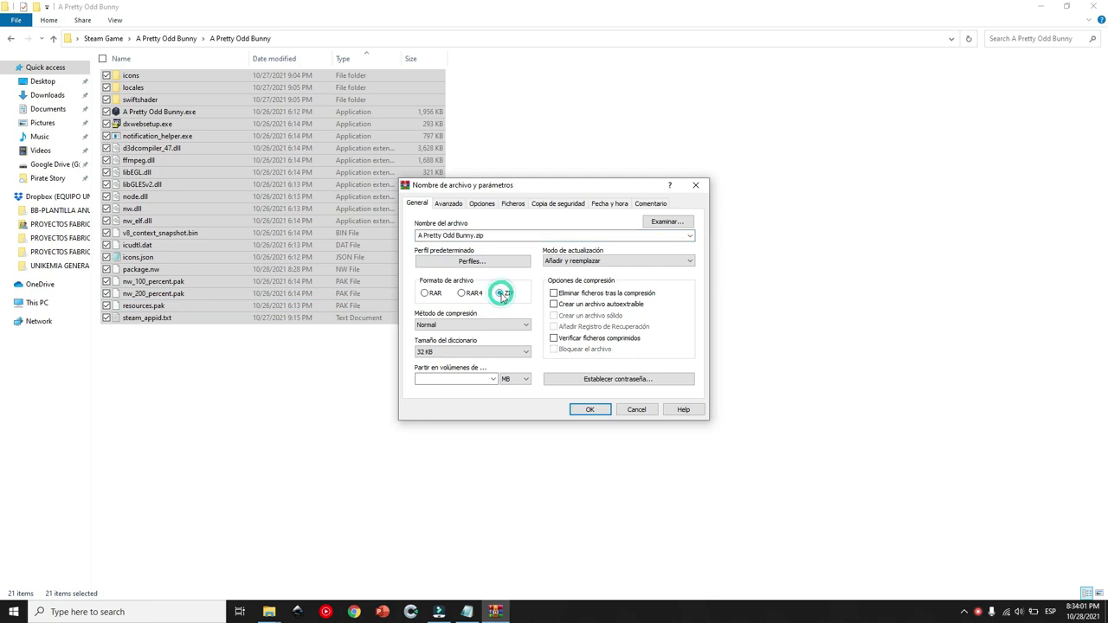
left_click(590, 410)
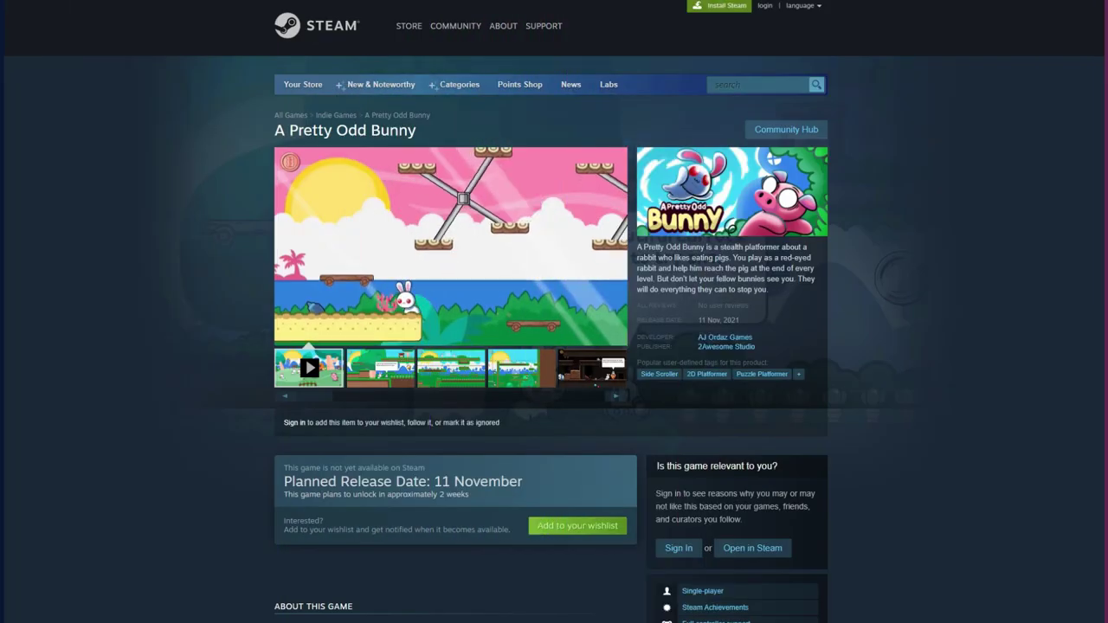
Look through the Steam store page of A Pretty Odd Bunny, from the game description to the system requirements.
scroll(554, 312, "down", 3)
scroll(554, 312, "down", 2)
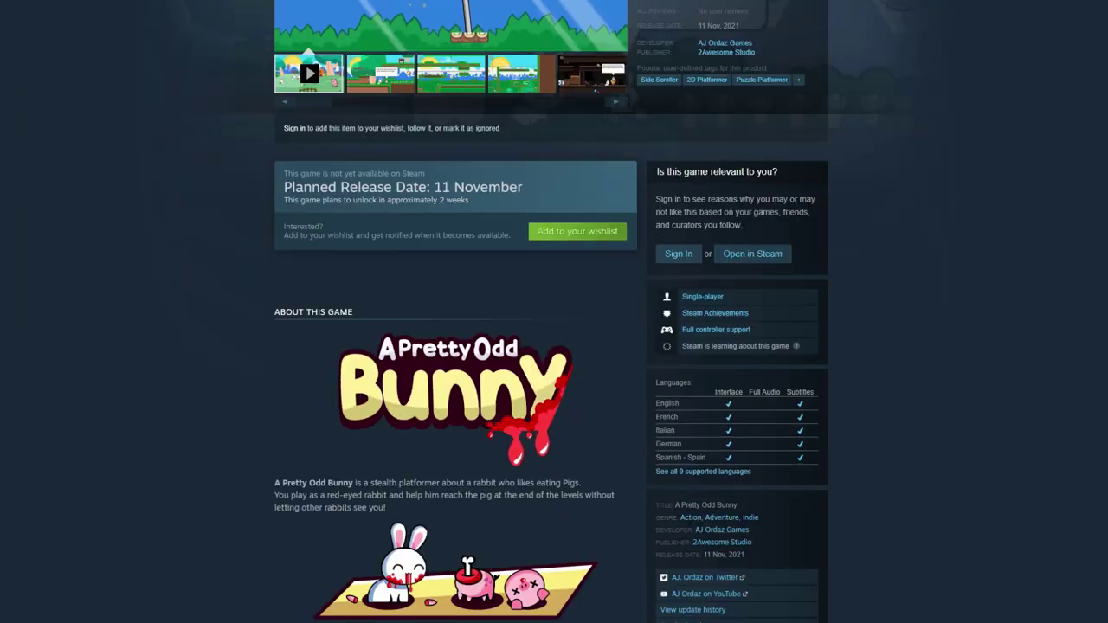
scroll(554, 312, "down", 4)
scroll(555, 311, "down", 5)
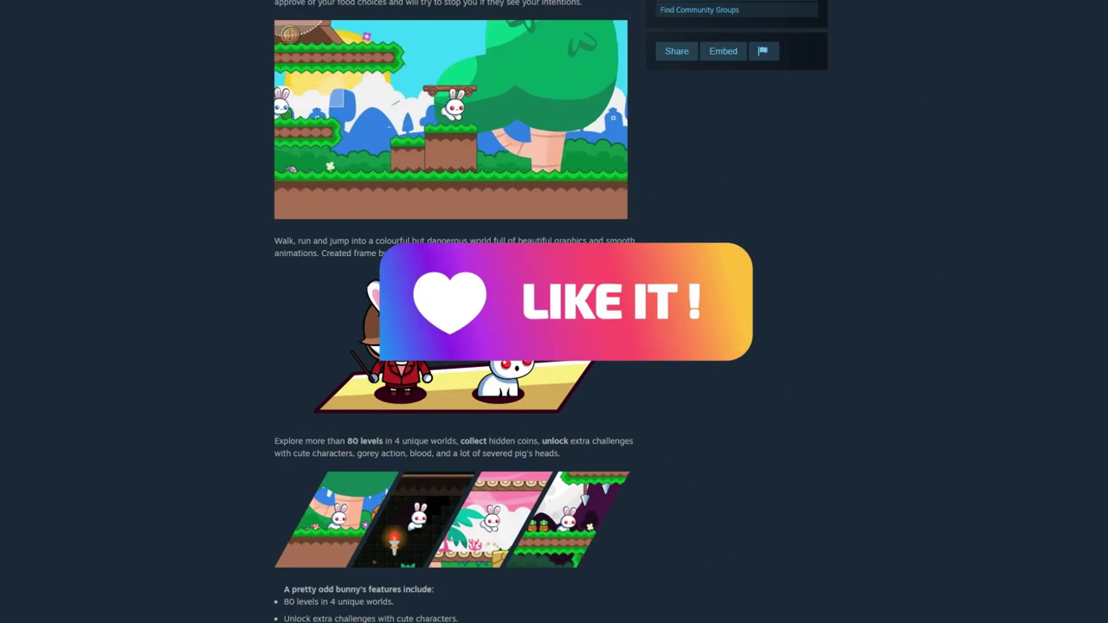
scroll(554, 312, "down", 4)
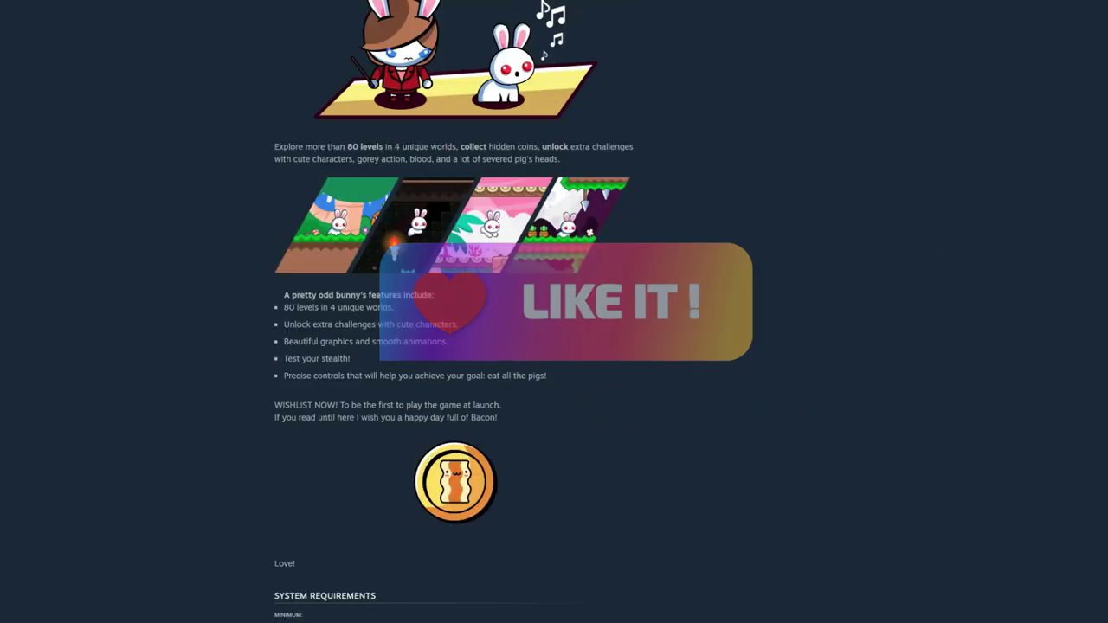
scroll(554, 312, "down", 4)
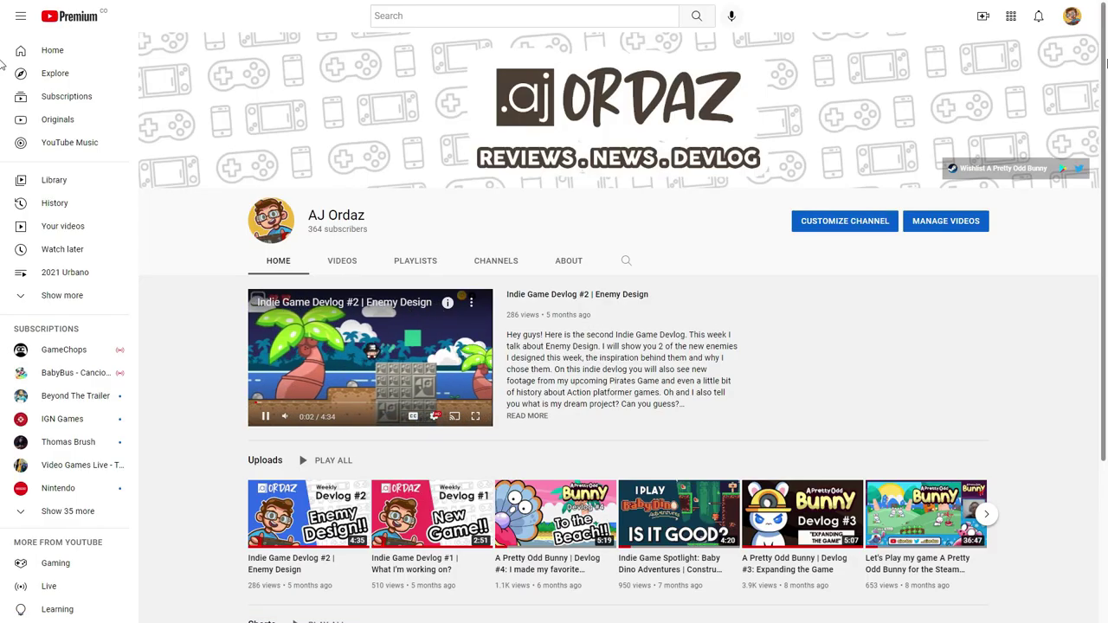
Look over the developer's YouTube channel page and open the "Indie Game Devlog #2 | Enemy Design" video from the uploads.
left_click_drag(1106, 56, 1107, 227)
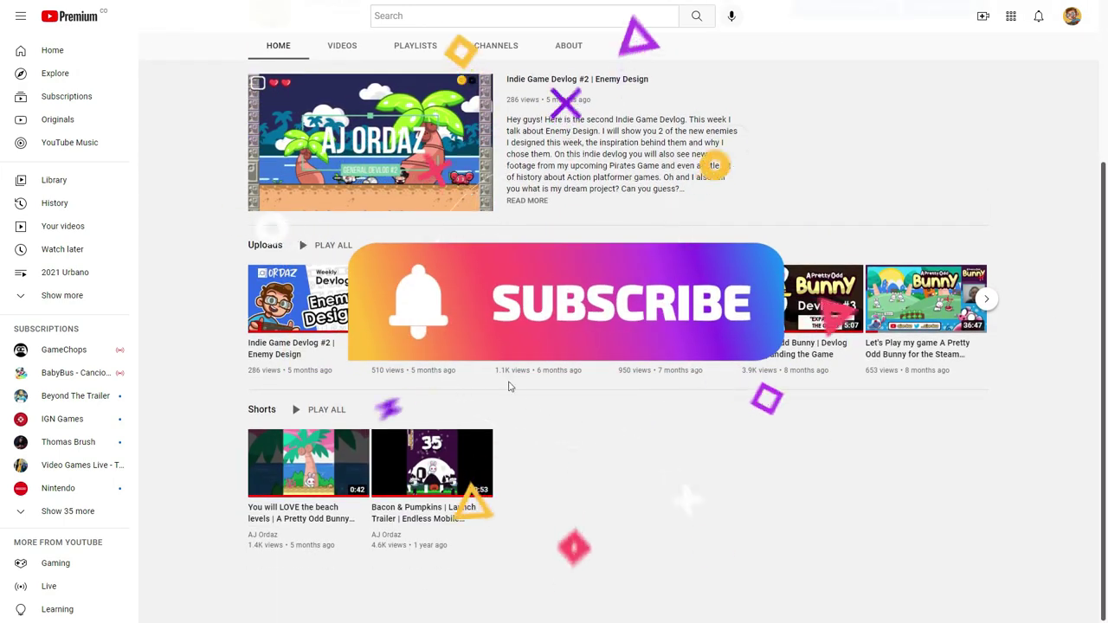
left_click(304, 303)
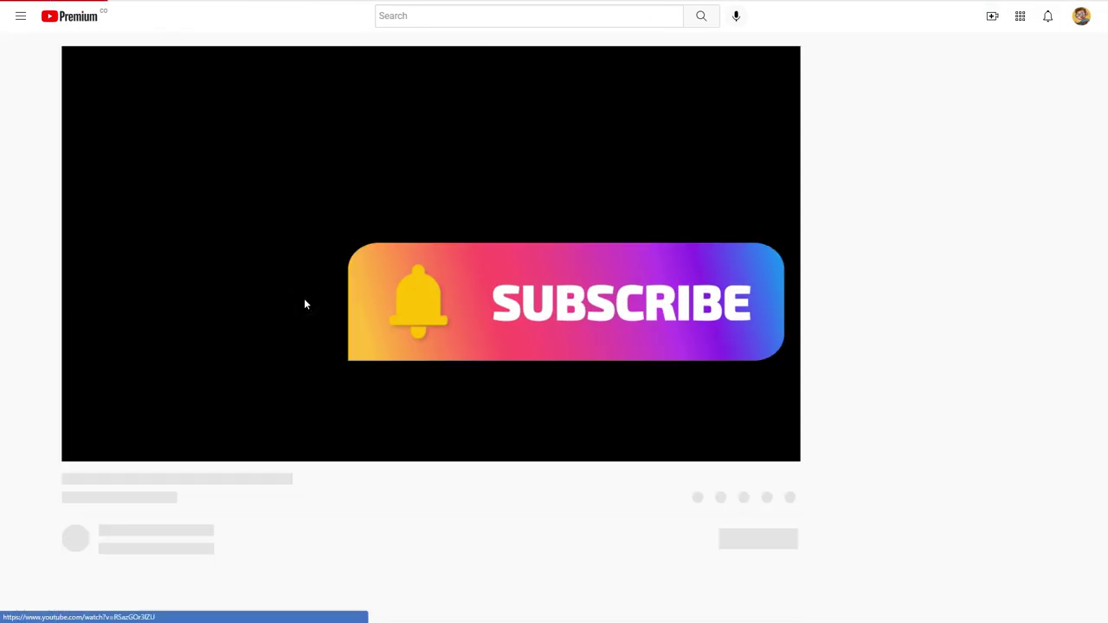